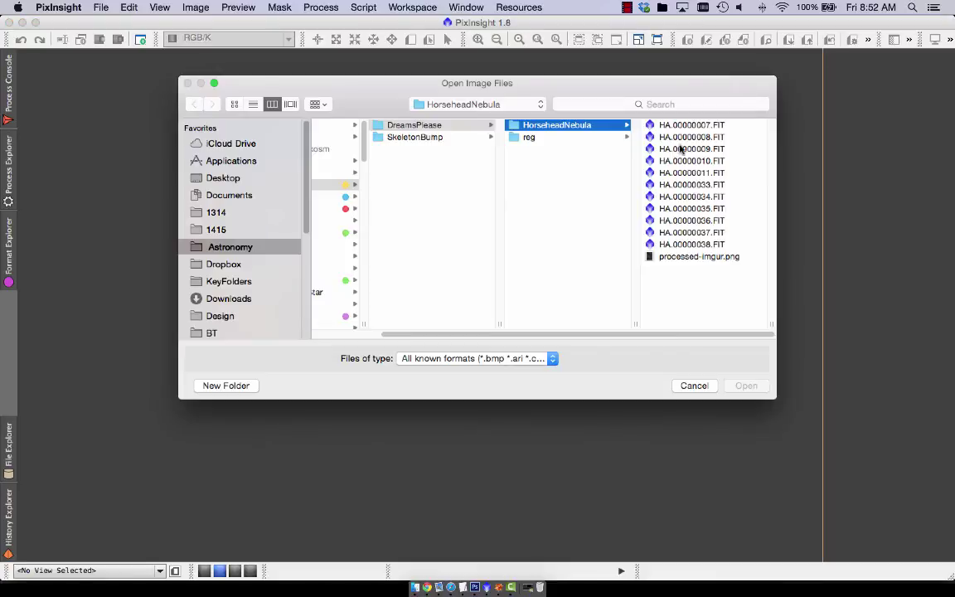
Step: Open HA.00000034.FIT from the HorseheadNebula folder
{"action": "left_click", "coordinate": [679, 181]}
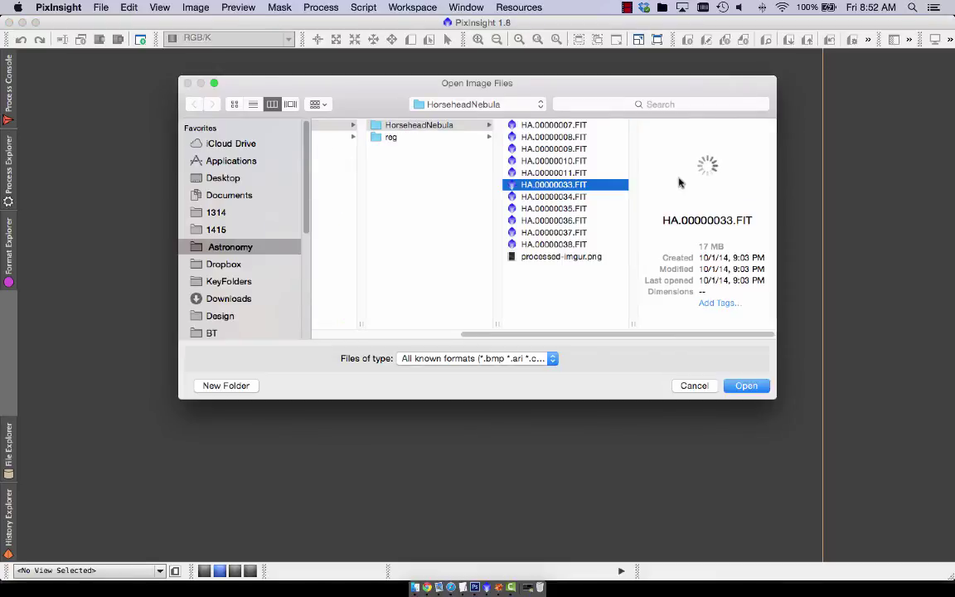
{"action": "key", "text": "Down"}
{"action": "key", "text": "Return"}
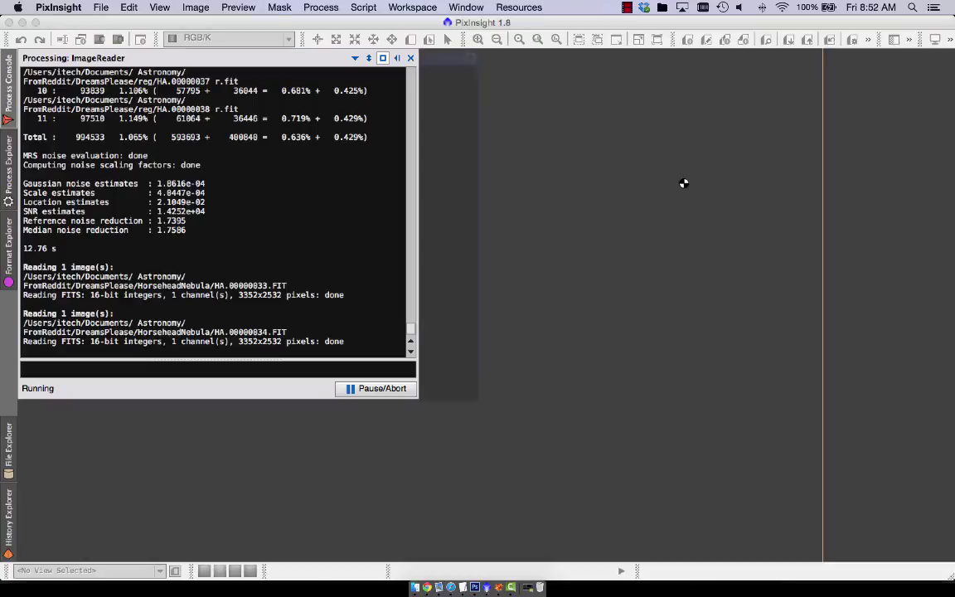
Step: Auto-stretch HA_00000034, enlarge its window, and zoom in to inspect pixels before returning to 1:1
{"action": "key", "text": "super+a"}
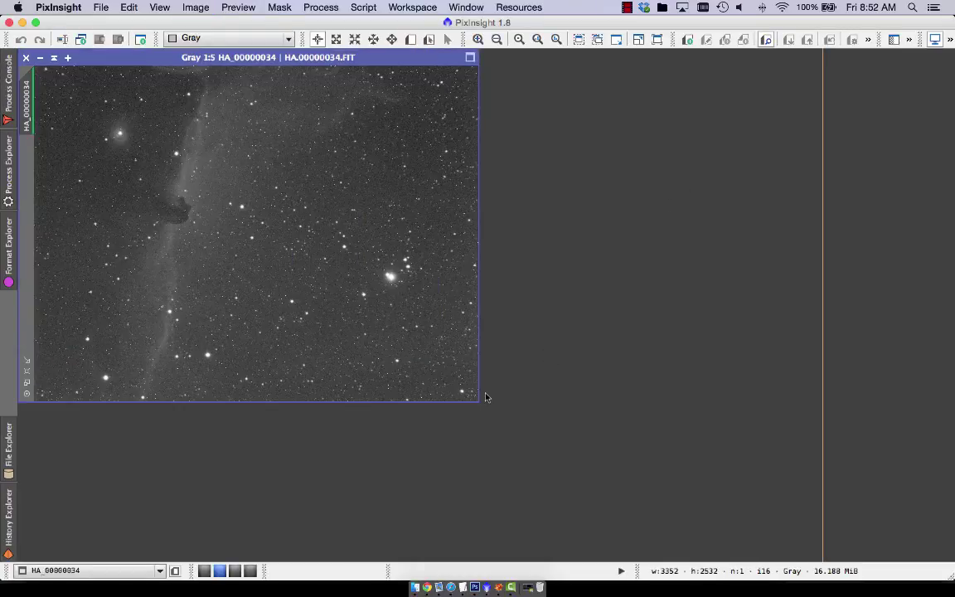
{"action": "left_click_drag", "start_coordinate": [477, 401], "coordinate": [789, 522]}
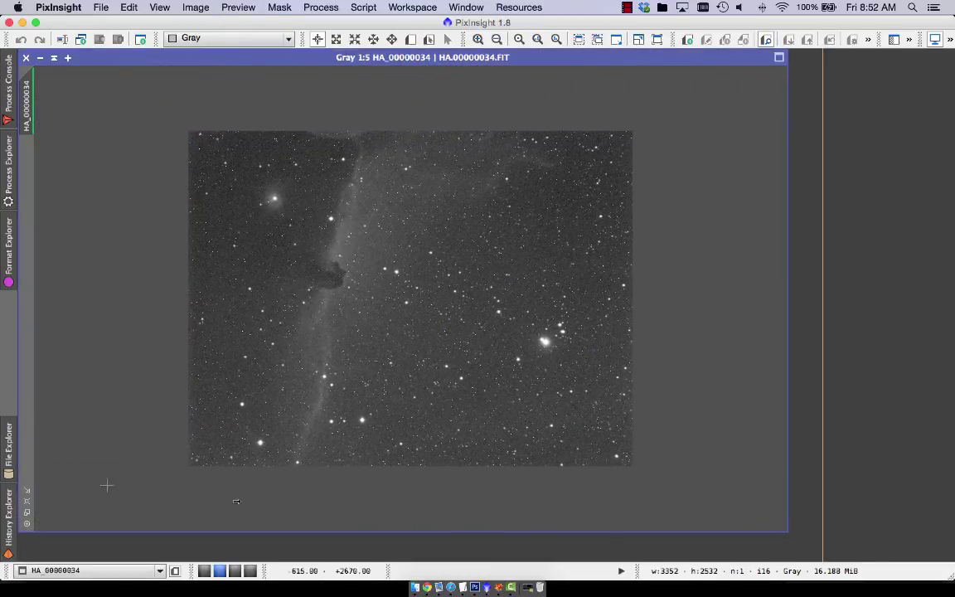
{"action": "left_click", "coordinate": [9, 456]}
{"action": "left_click", "coordinate": [9, 451]}
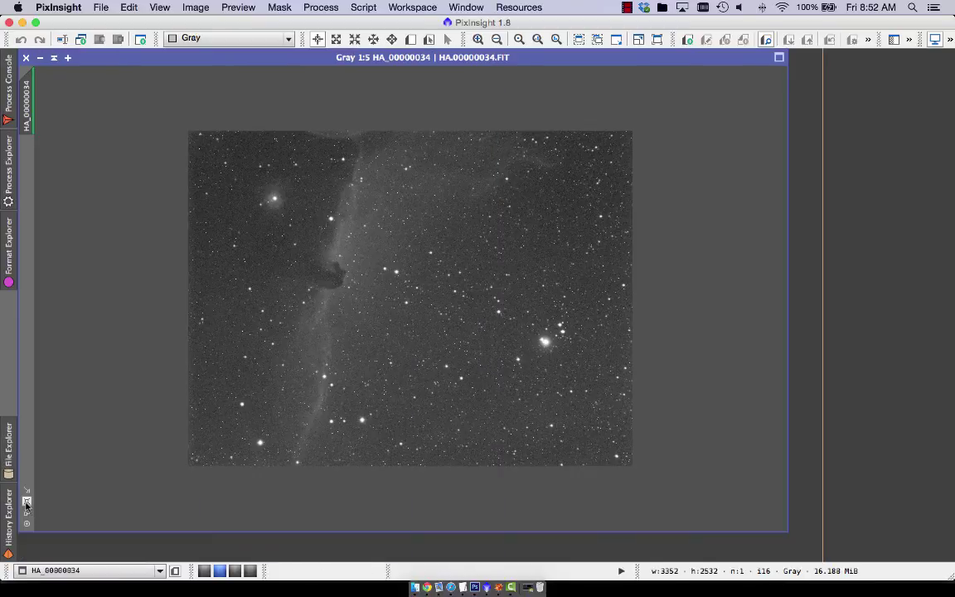
{"action": "scroll", "coordinate": [431, 297], "scroll_direction": "up", "scroll_amount": 1}
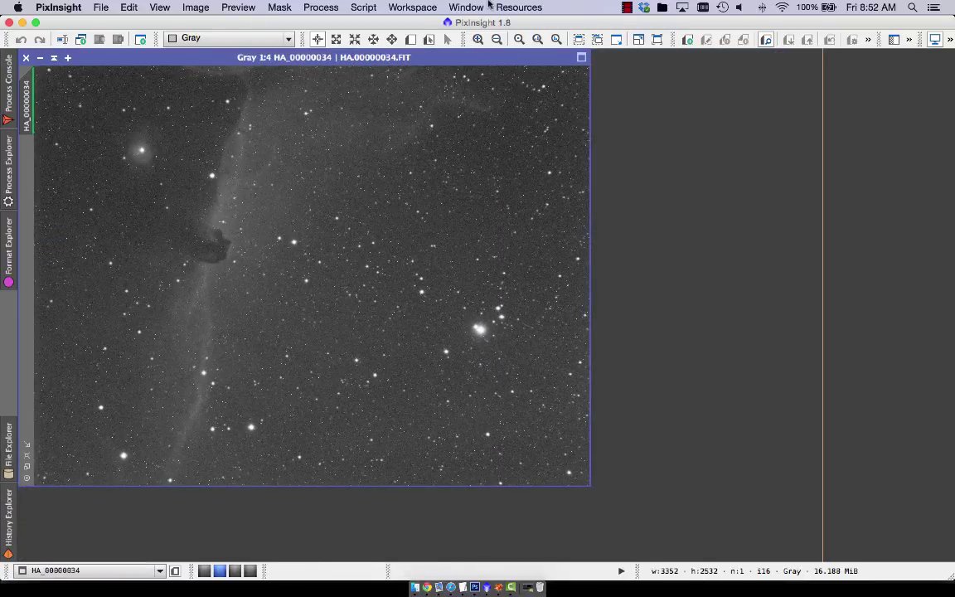
{"action": "left_click", "coordinate": [478, 39]}
{"action": "left_click", "coordinate": [478, 39]}
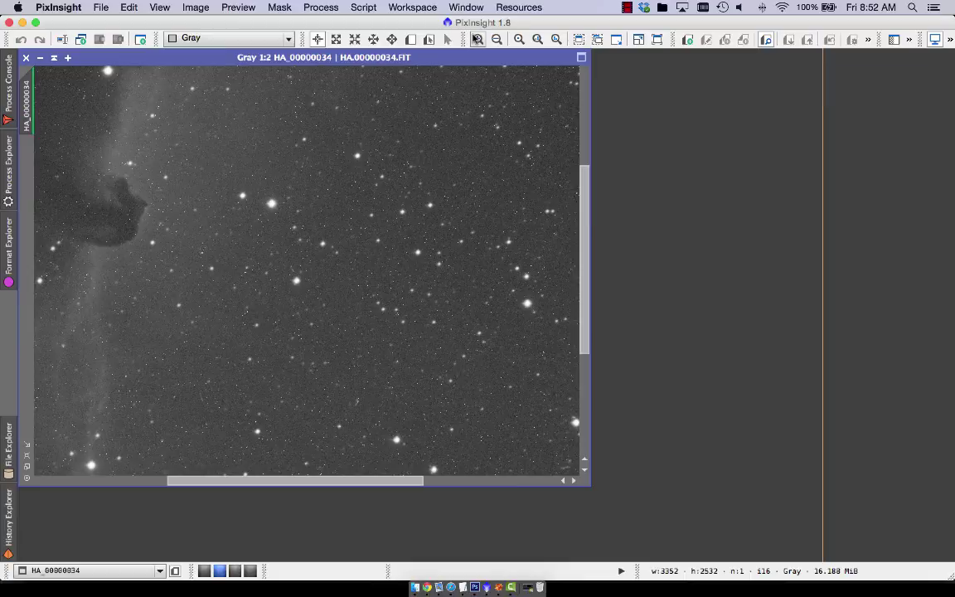
{"action": "left_click", "coordinate": [477, 39]}
{"action": "left_click", "coordinate": [478, 39]}
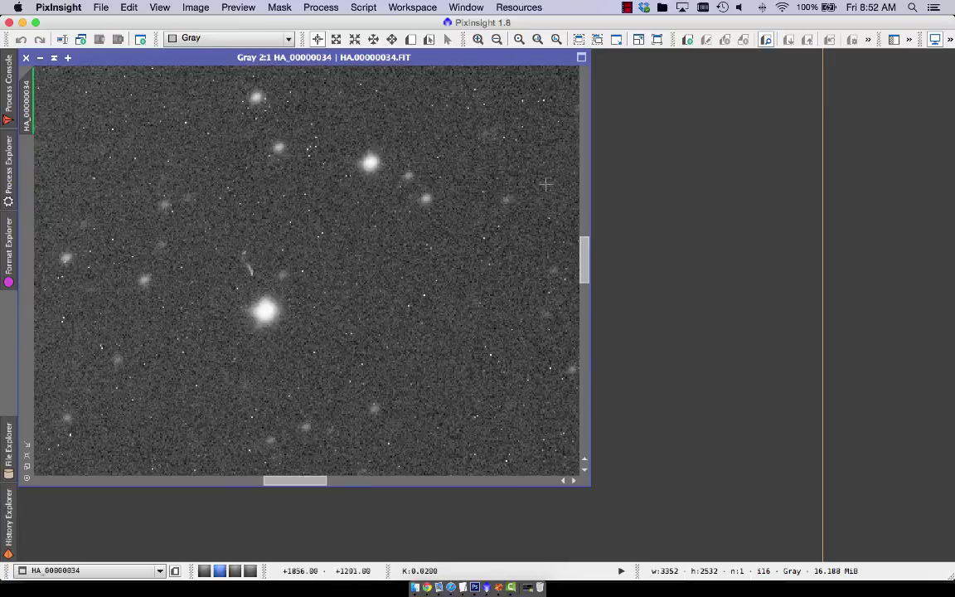
{"action": "left_click", "coordinate": [497, 39]}
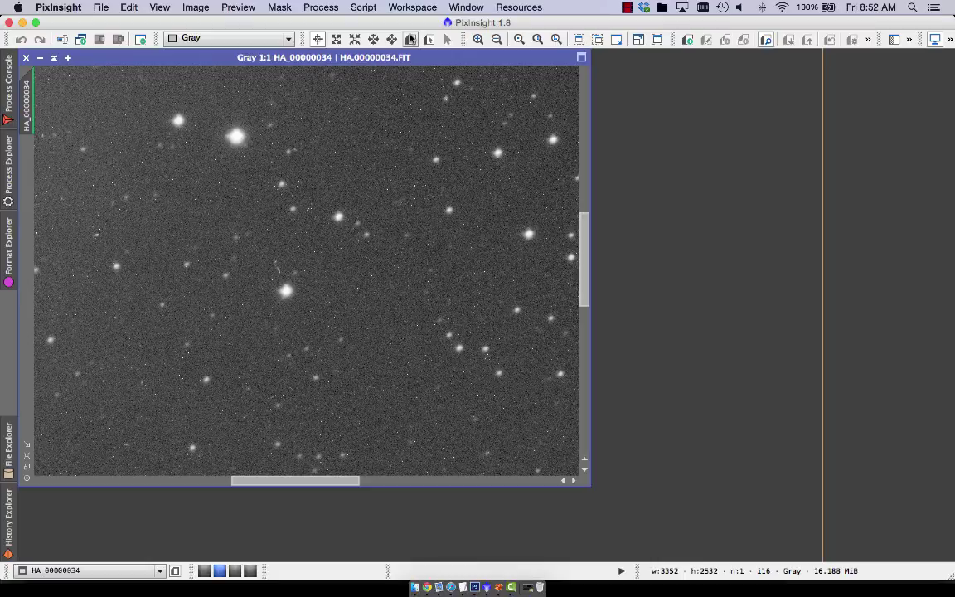
Step: Draw a 412x264 Preview01 over a star field and view it alone at 2:1
{"action": "left_click", "coordinate": [410, 39]}
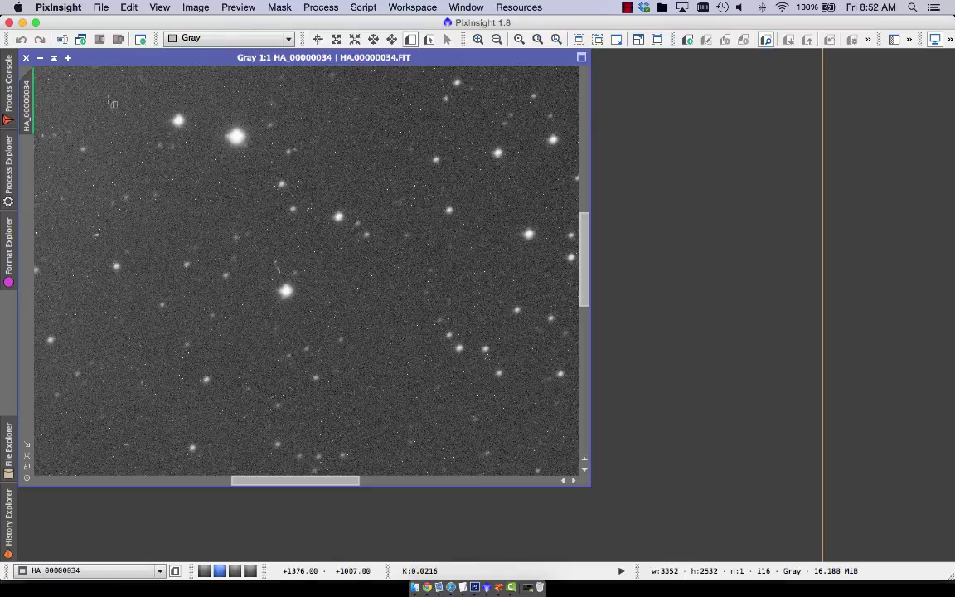
{"action": "left_click_drag", "start_coordinate": [128, 99], "coordinate": [403, 279]}
{"action": "left_click", "coordinate": [28, 158]}
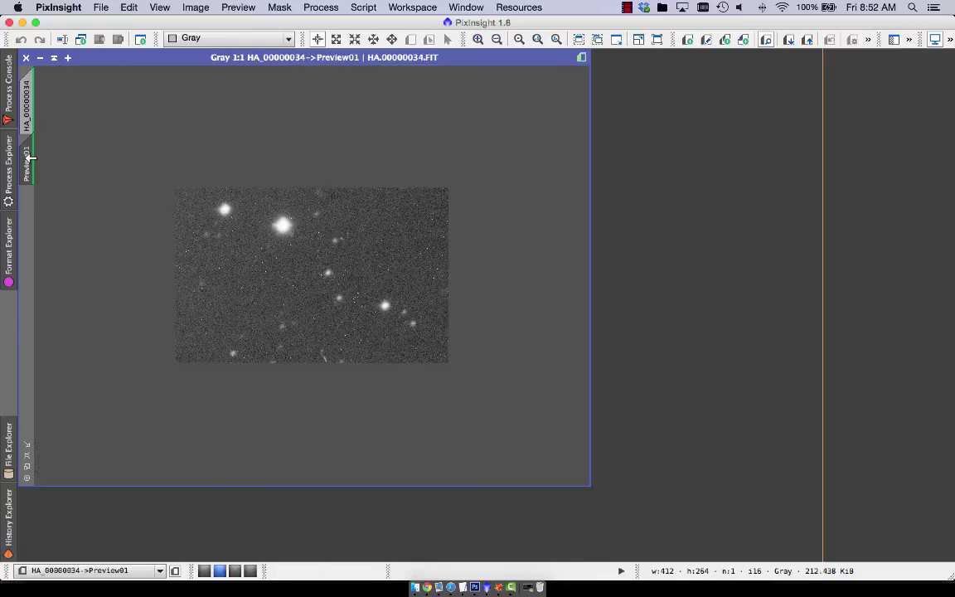
{"action": "left_click", "coordinate": [478, 39]}
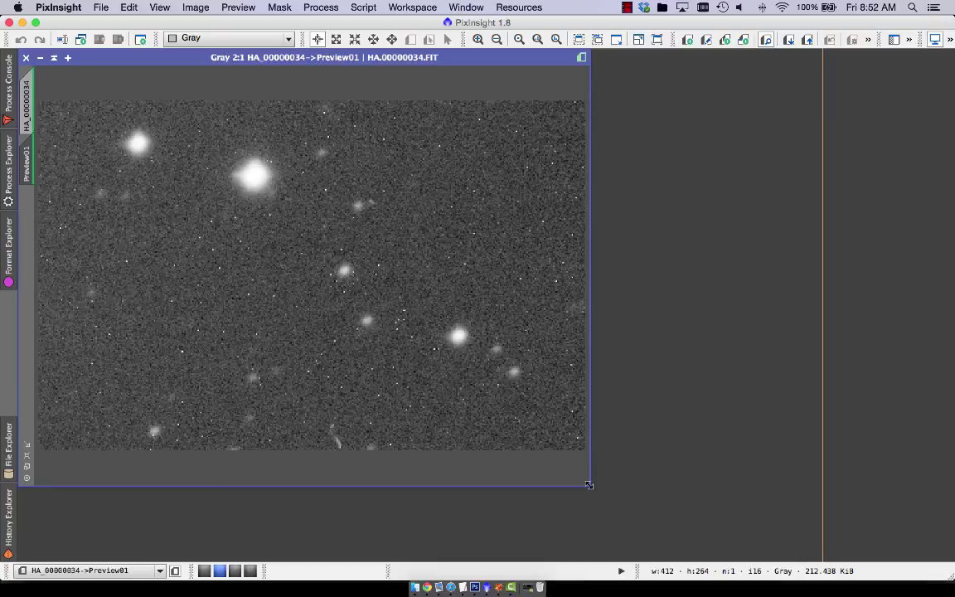
{"action": "left_click_drag", "start_coordinate": [588, 485], "coordinate": [682, 544]}
Step: Launch CosmeticCorrection from the All Processes list
{"action": "left_click", "coordinate": [336, 7]}
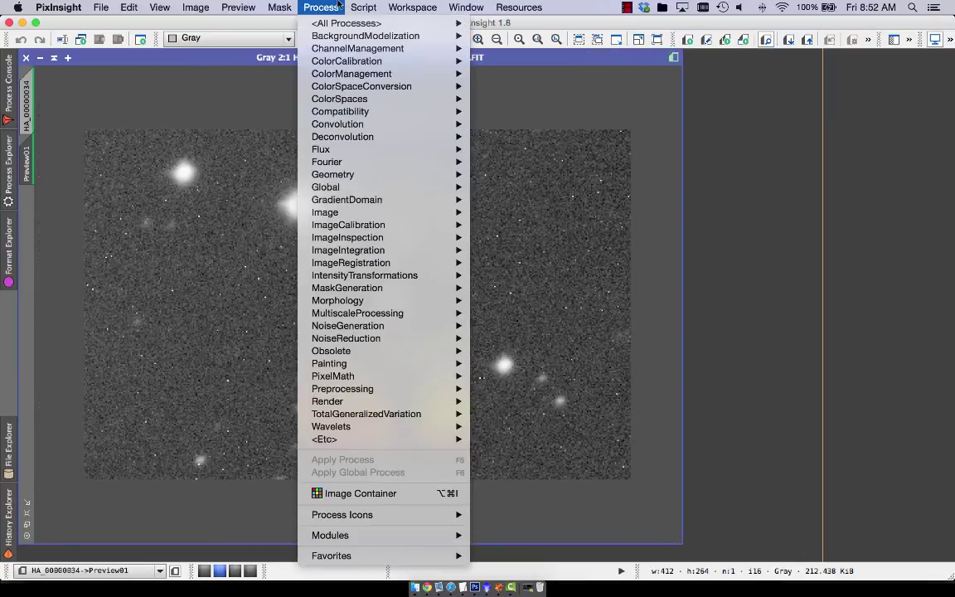
{"action": "mouse_move", "coordinate": [349, 22]}
{"action": "key", "text": "Down"}
{"action": "key", "text": "Down"}
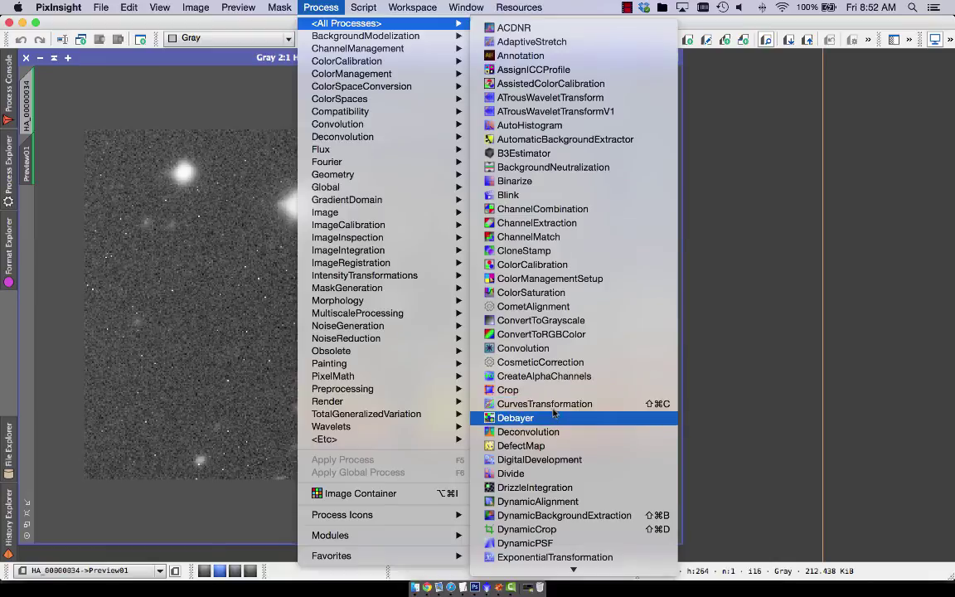
{"action": "left_click", "coordinate": [543, 362]}
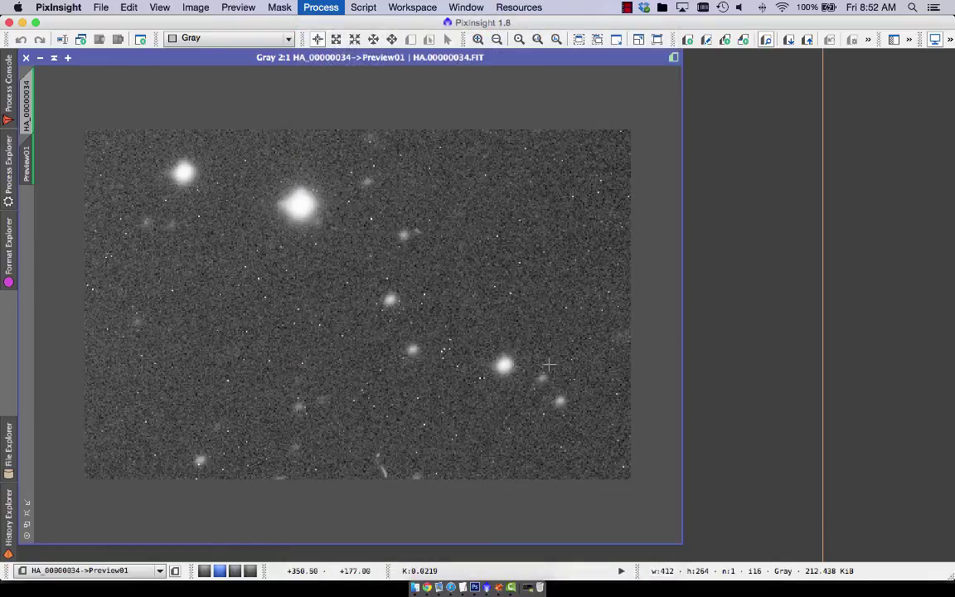
Step: Enable Use Auto detect at Hot Sigma 3.0 and run a real-time preview showing 377 hot pixels
{"action": "left_click_drag", "start_coordinate": [731, 256], "coordinate": [697, 90]}
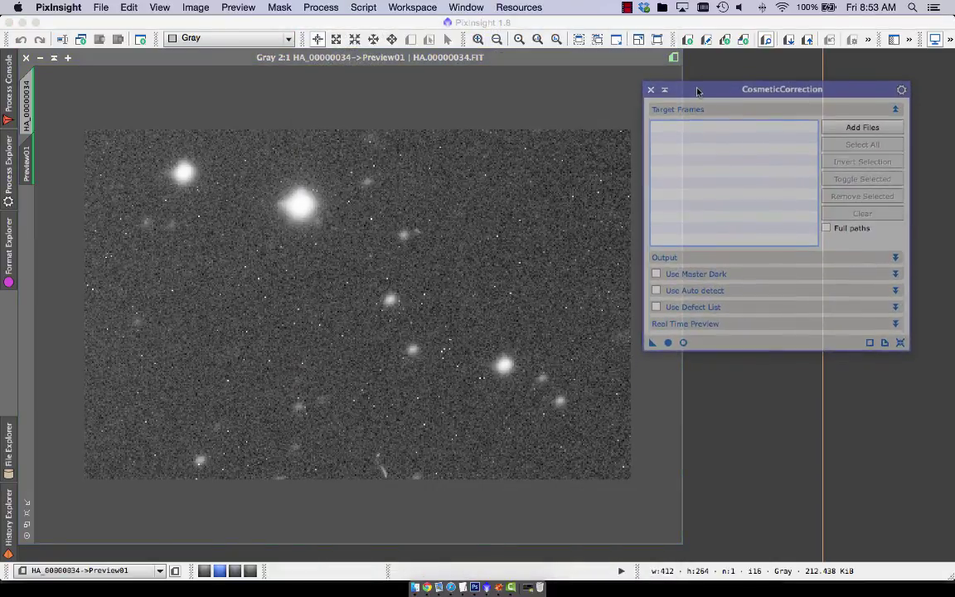
{"action": "left_click", "coordinate": [683, 343]}
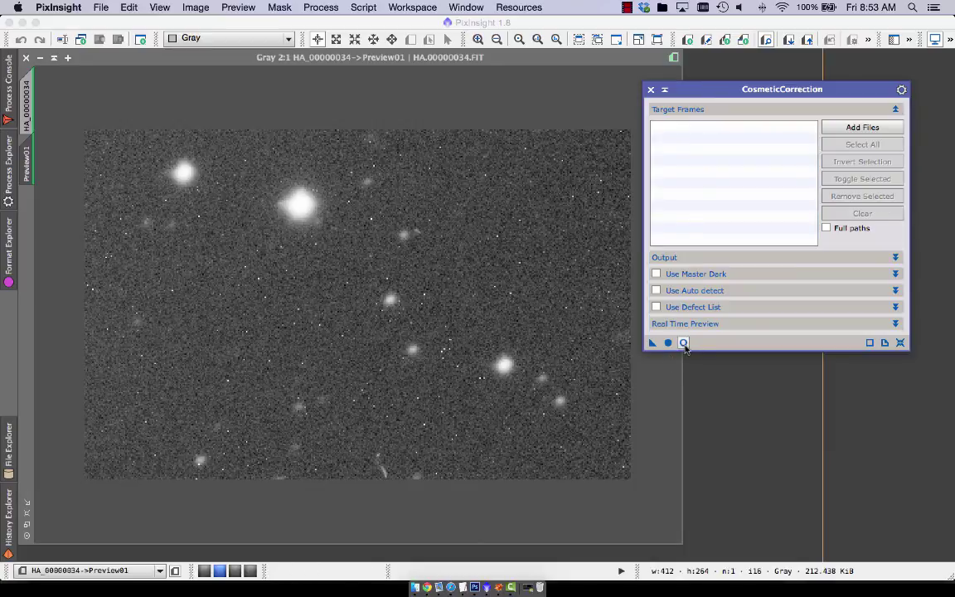
{"action": "left_click", "coordinate": [682, 324]}
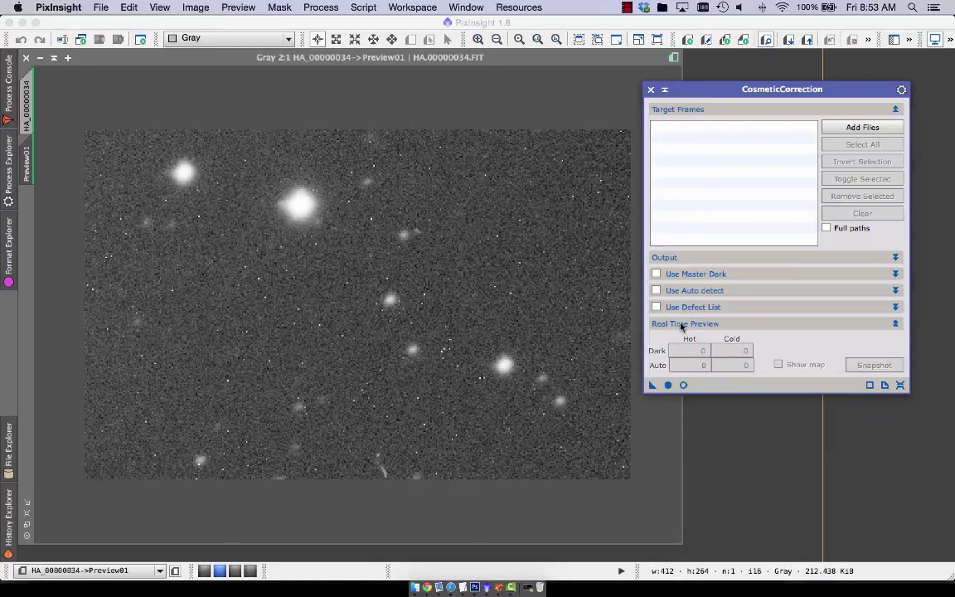
{"action": "left_click", "coordinate": [656, 291]}
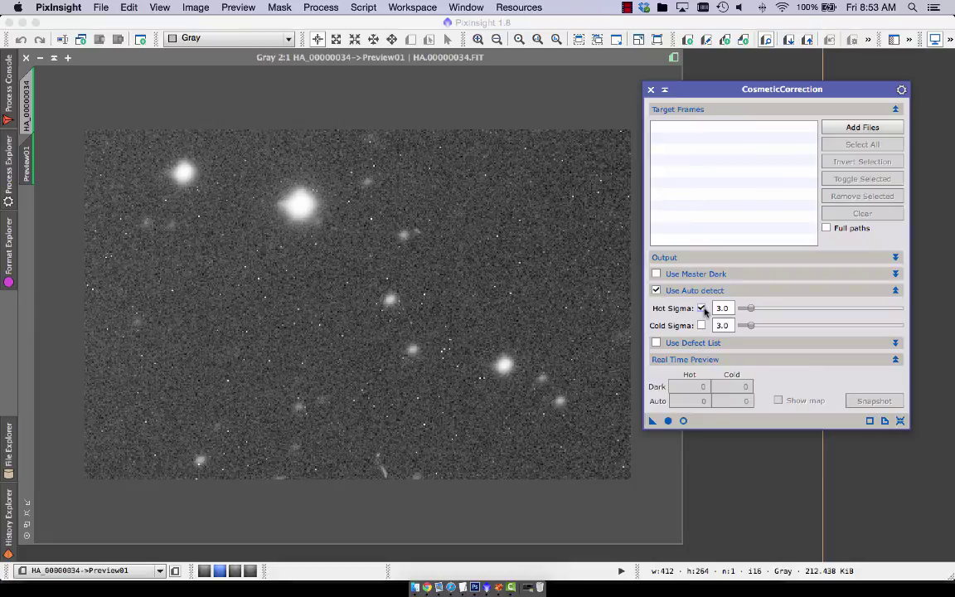
{"action": "left_click", "coordinate": [683, 421]}
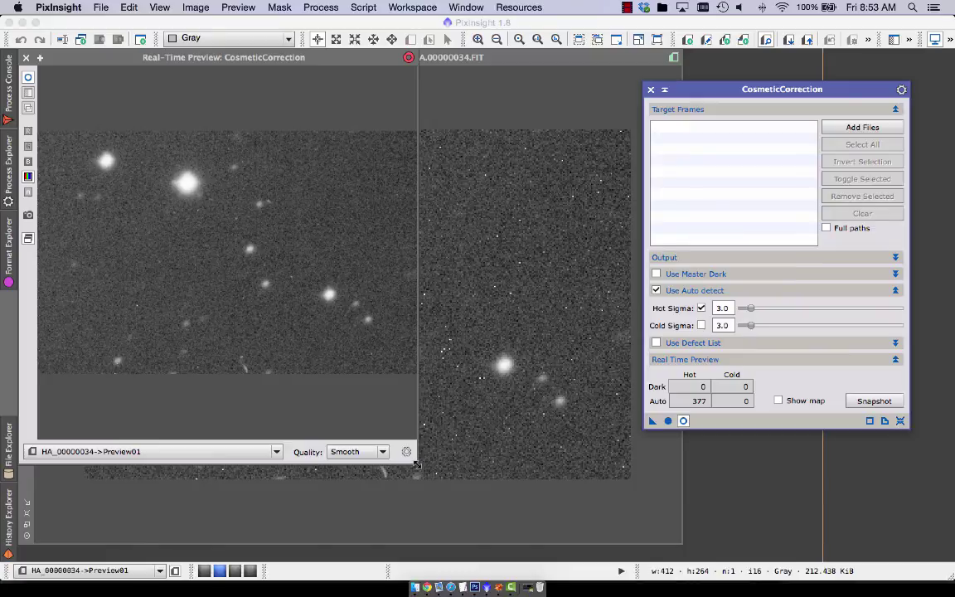
Step: Drop Hot Sigma to 2.1 (681 hot pixels), compare the corrected preview, then close it
{"action": "left_click_drag", "start_coordinate": [417, 466], "coordinate": [628, 540]}
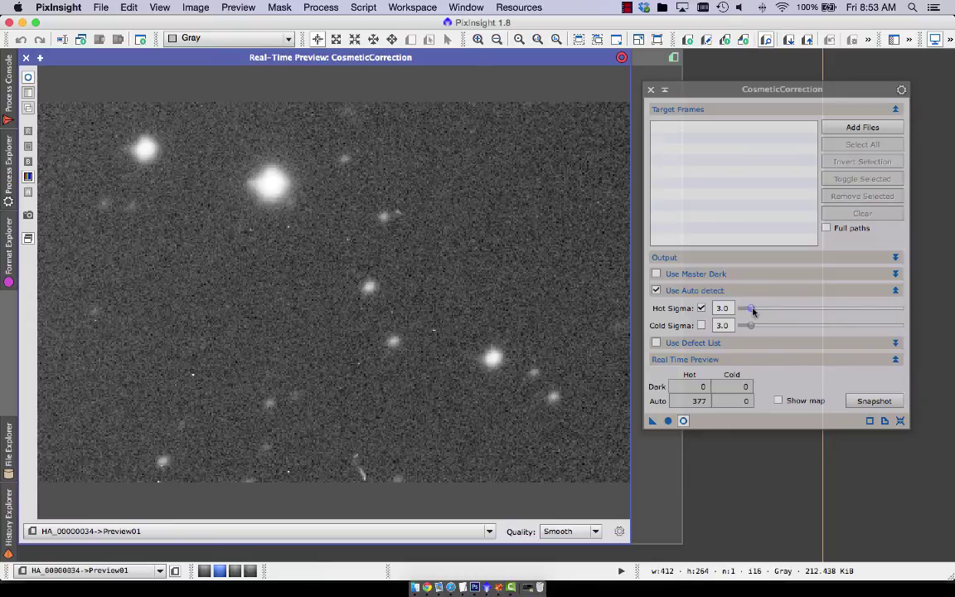
{"action": "mouse_move", "coordinate": [753, 310]}
{"action": "left_mouse_down"}
{"action": "mouse_move", "coordinate": [744, 310]}
{"action": "mouse_move", "coordinate": [843, 307]}
{"action": "mouse_move", "coordinate": [749, 310]}
{"action": "left_mouse_up"}
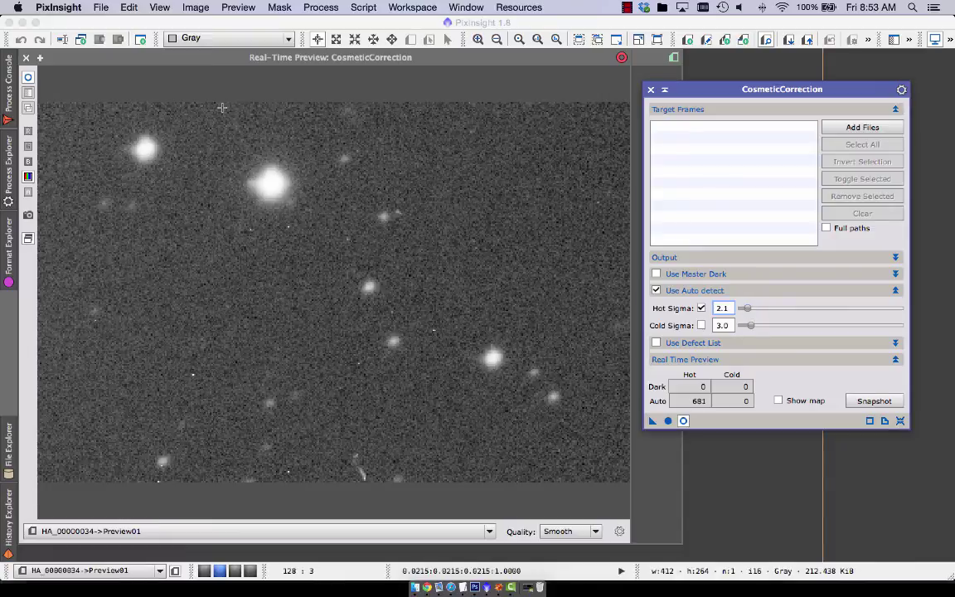
{"action": "left_click", "coordinate": [28, 77]}
{"action": "left_click", "coordinate": [27, 77]}
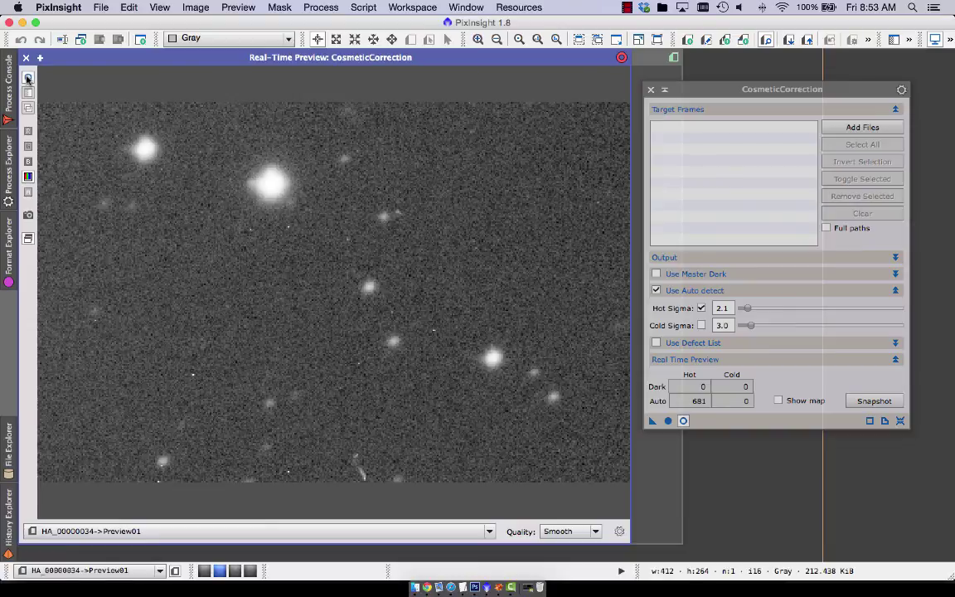
{"action": "left_click", "coordinate": [26, 57]}
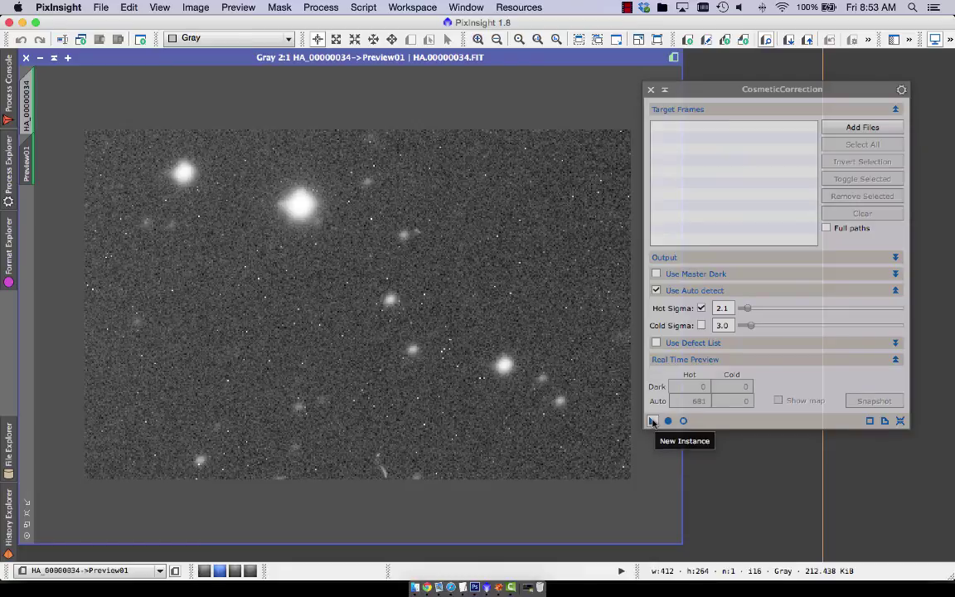
Step: Drag a CosmeticCorrection New Instance onto the workspace as Process01, then show the full HA_00000034 frame
{"action": "left_click", "coordinate": [676, 360]}
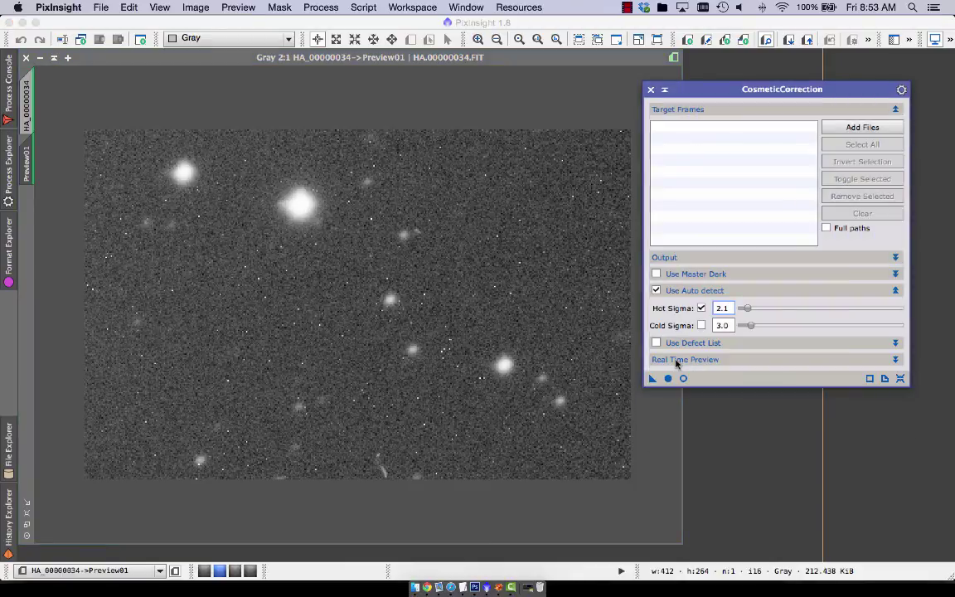
{"action": "left_click_drag", "start_coordinate": [652, 378], "coordinate": [761, 431]}
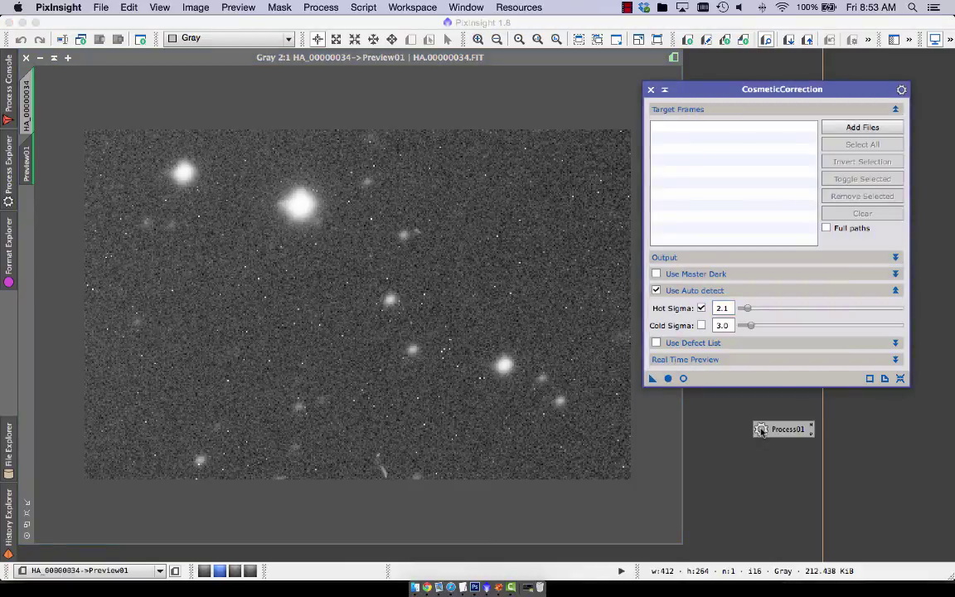
{"action": "left_click", "coordinate": [28, 87]}
{"action": "scroll", "coordinate": [377, 166], "scroll_direction": "up", "scroll_amount": 1}
{"action": "scroll", "coordinate": [377, 166], "scroll_direction": "down", "scroll_amount": 3}
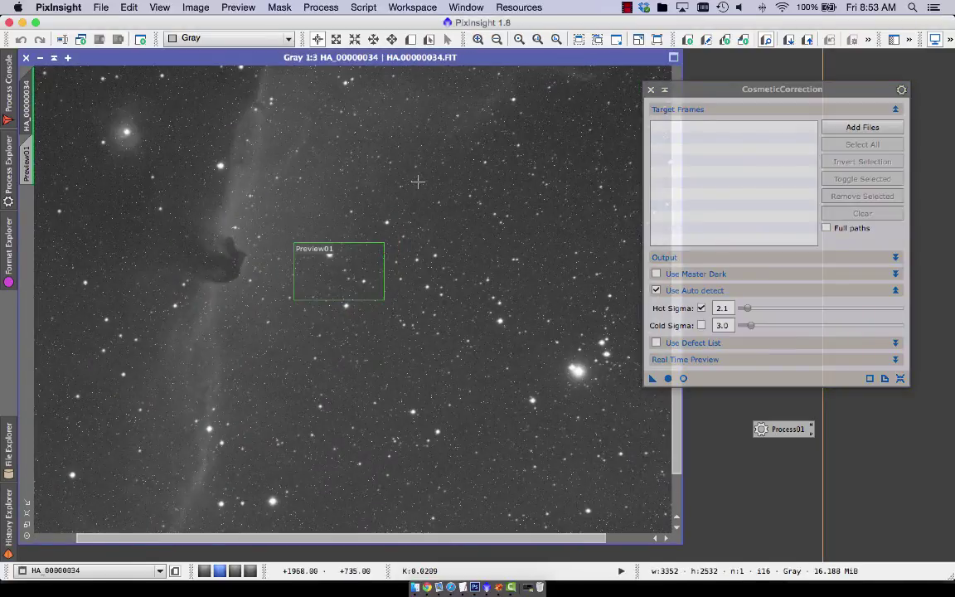
Step: Move Preview01 beside the bright upper-left star and open its real-time correction preview
{"action": "left_click", "coordinate": [429, 39]}
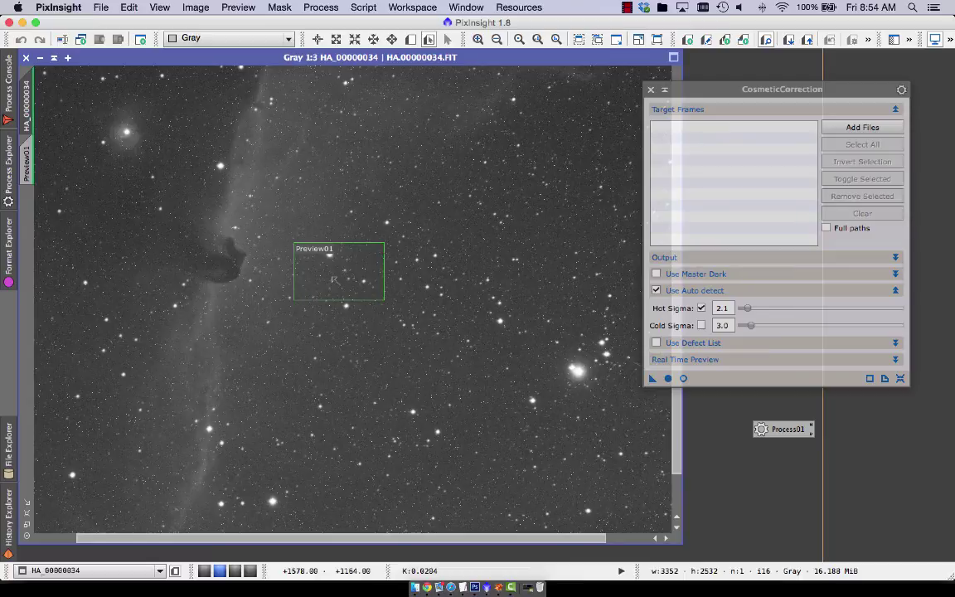
{"action": "left_click_drag", "start_coordinate": [335, 268], "coordinate": [183, 178]}
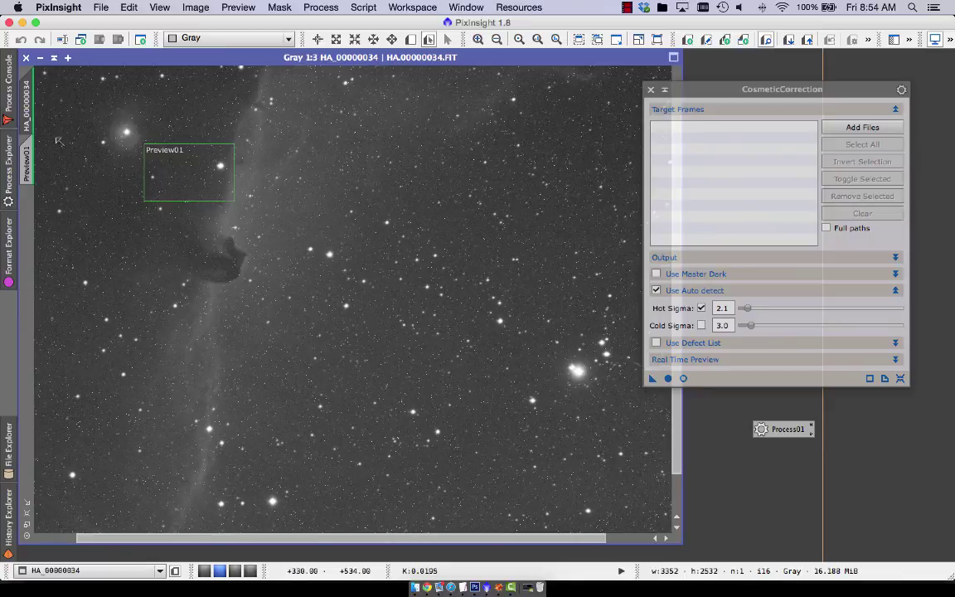
{"action": "left_click", "coordinate": [30, 163]}
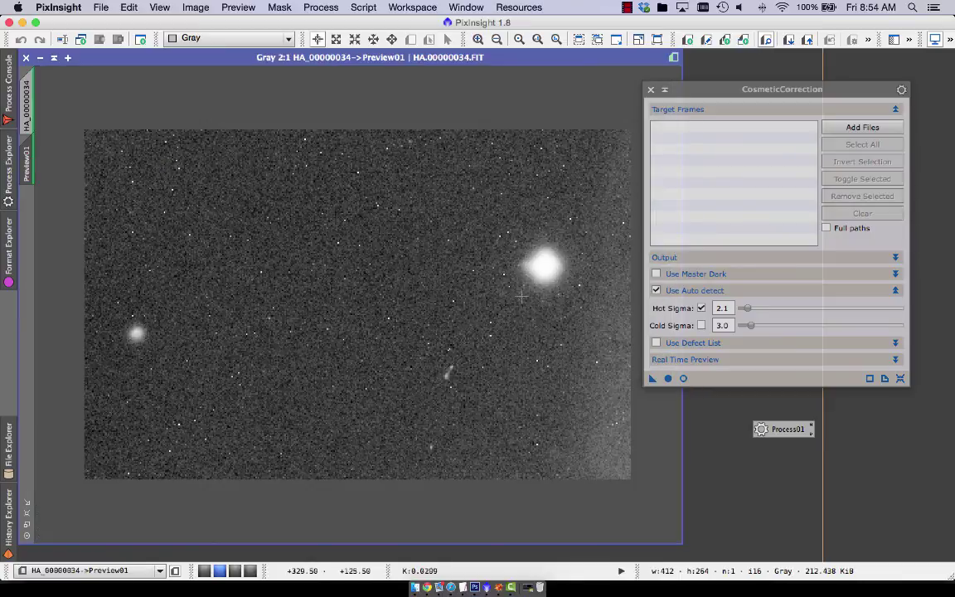
{"action": "left_click", "coordinate": [683, 378]}
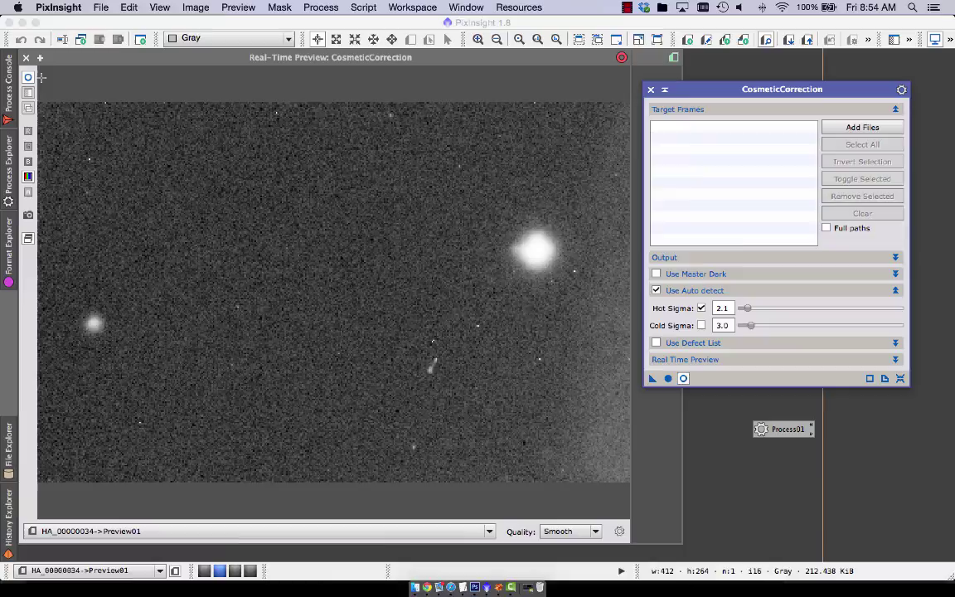
Step: Fine-tune Hot Sigma to 2.0 while comparing the live preview, then close the preview
{"action": "left_click", "coordinate": [27, 79]}
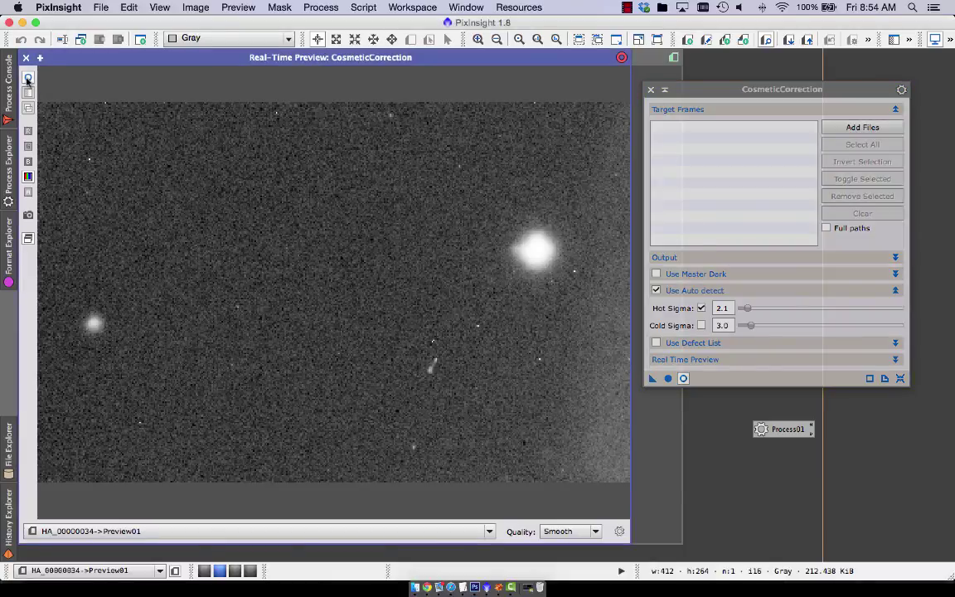
{"action": "left_click", "coordinate": [727, 308]}
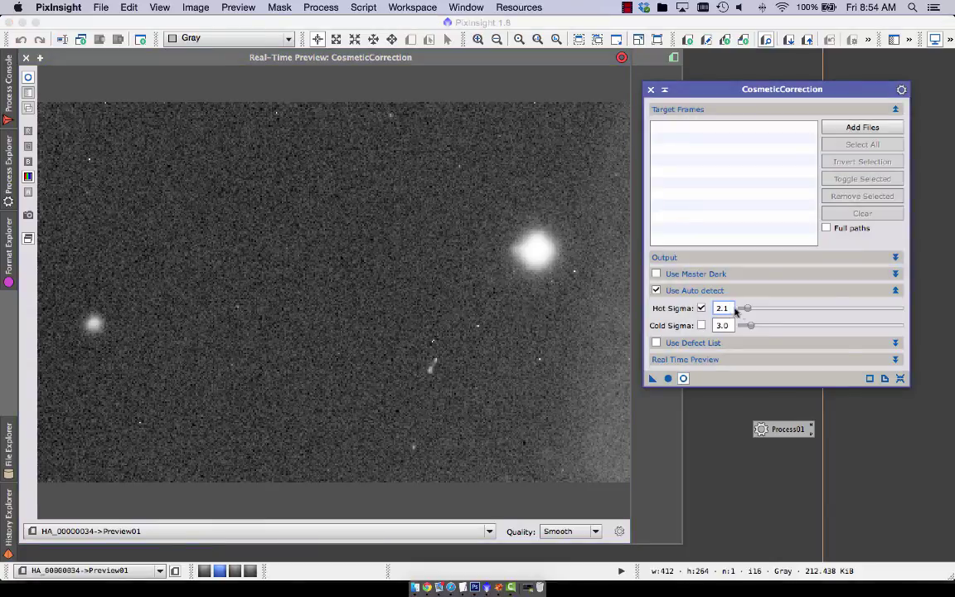
{"action": "left_click_drag", "start_coordinate": [747, 309], "coordinate": [745, 310]}
{"action": "mouse_move", "coordinate": [749, 309]}
{"action": "left_mouse_down"}
{"action": "mouse_move", "coordinate": [761, 310]}
{"action": "mouse_move", "coordinate": [750, 310]}
{"action": "left_mouse_up"}
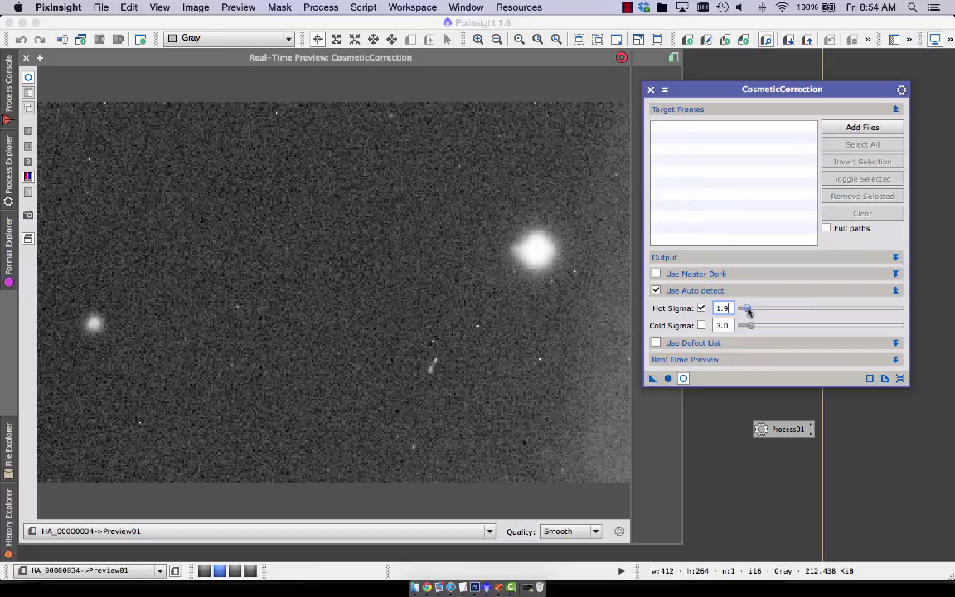
{"action": "key", "text": "Return"}
{"action": "key", "text": "Return"}
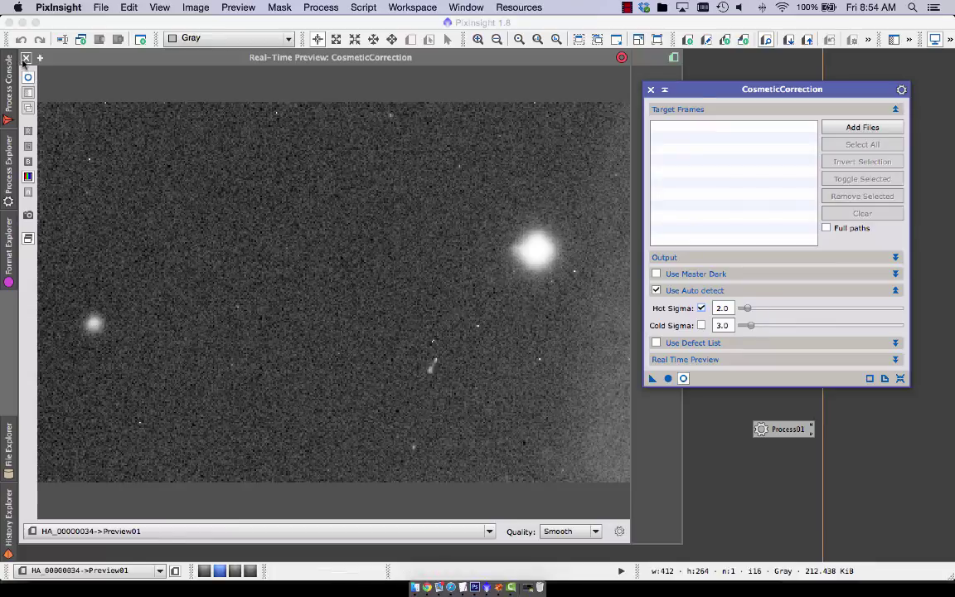
{"action": "left_click", "coordinate": [26, 57]}
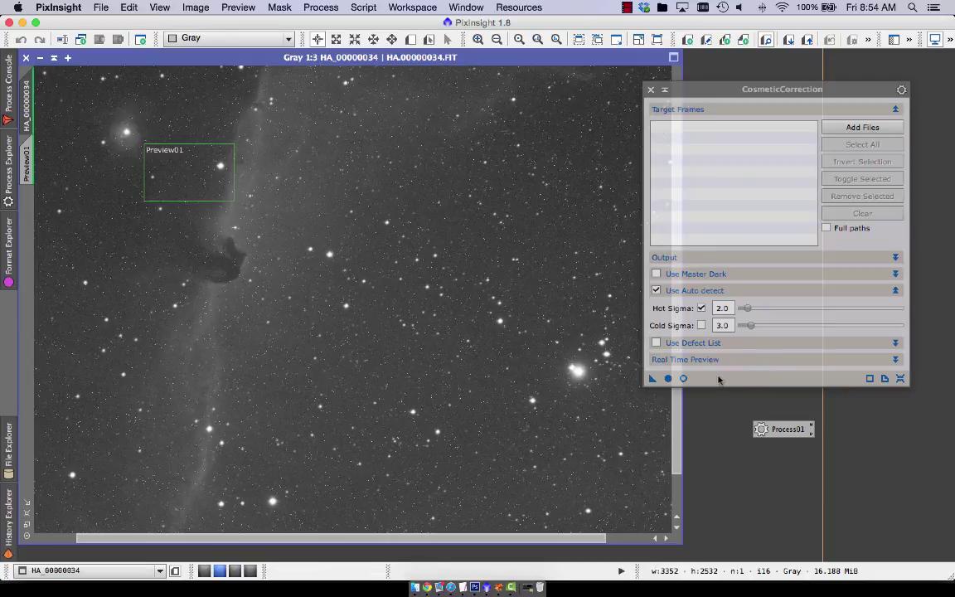
Step: Delete all previews and save a second CosmeticCorrection instance as a Process02 icon
{"action": "left_click", "coordinate": [224, 6]}
{"action": "left_click", "coordinate": [257, 229]}
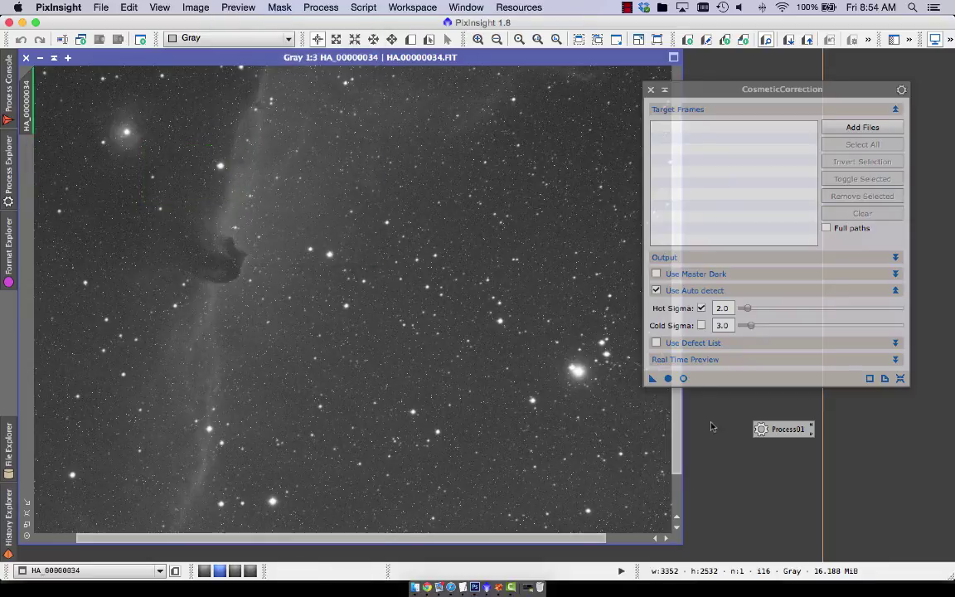
{"action": "left_click_drag", "start_coordinate": [653, 378], "coordinate": [764, 456]}
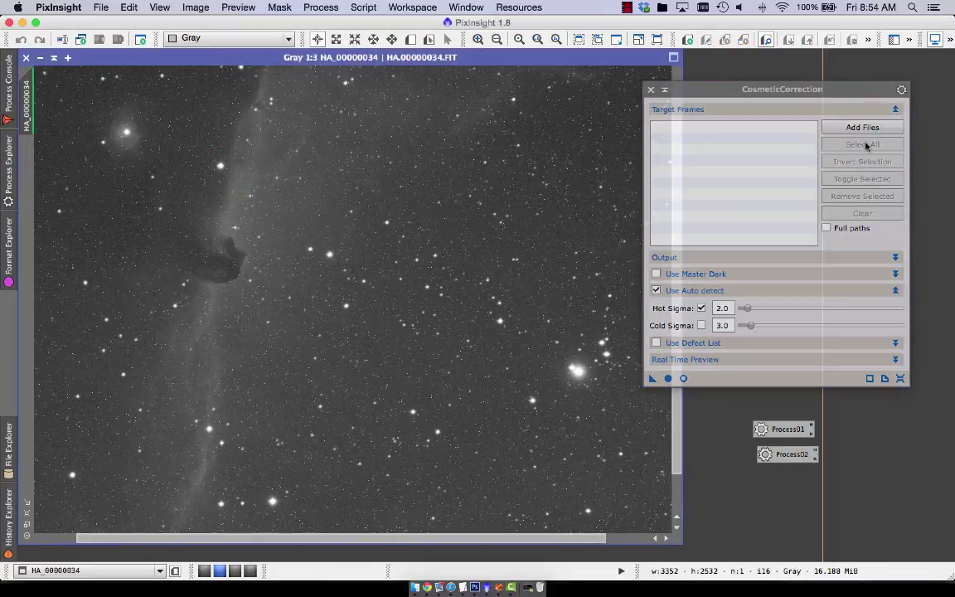
Step: Add the eleven HorseheadNebula frames HA.00000007–038.FIT as target frames
{"action": "left_click", "coordinate": [862, 127]}
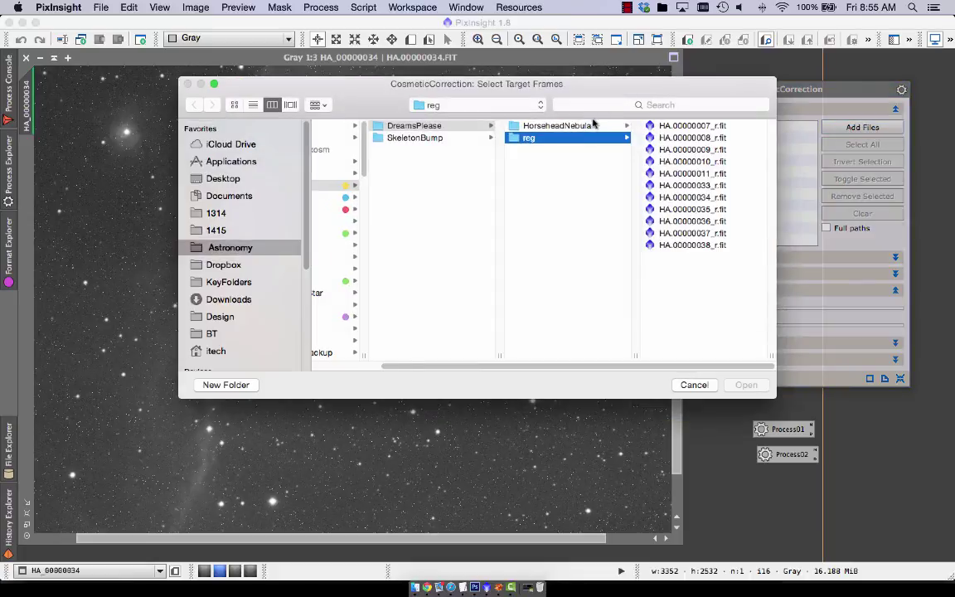
{"action": "left_click", "coordinate": [590, 126]}
{"action": "left_click", "coordinate": [682, 130]}
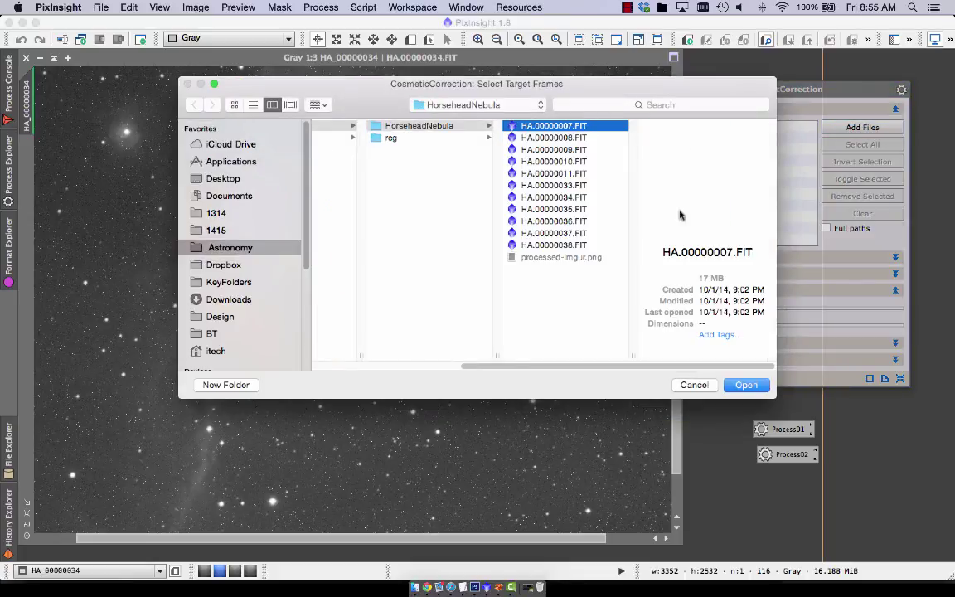
{"action": "left_click", "coordinate": [578, 247], "text": "shift"}
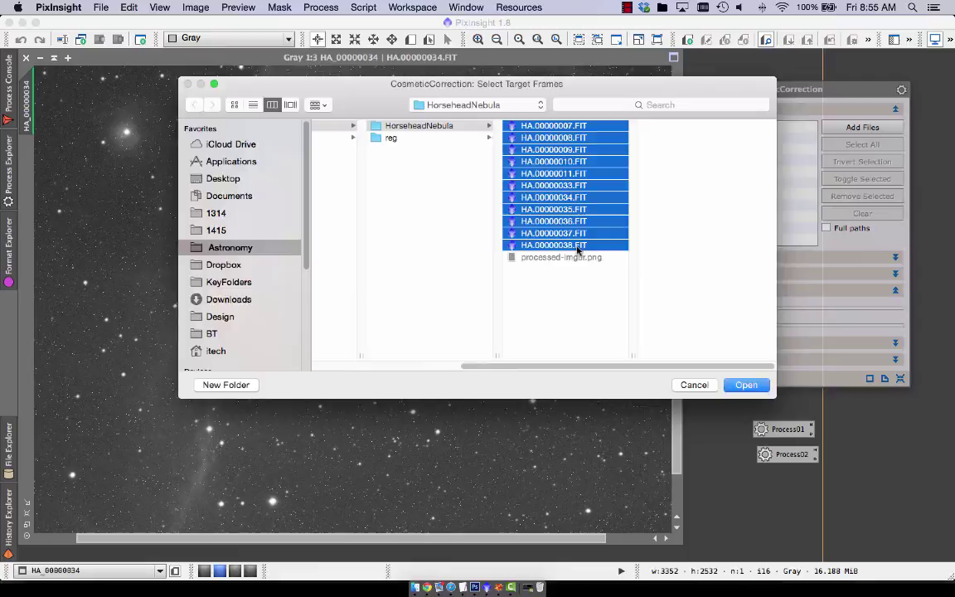
{"action": "key", "text": "Return"}
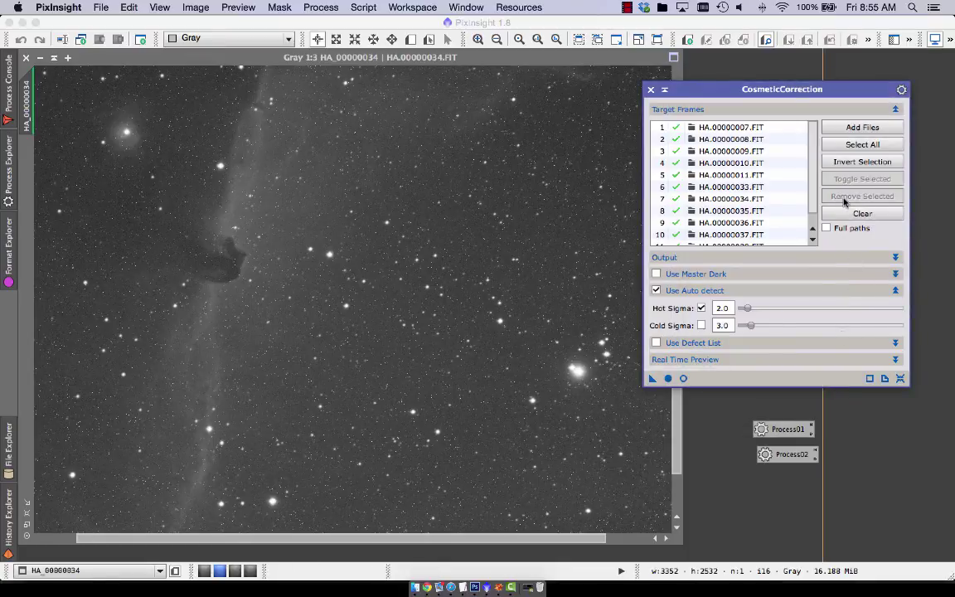
Step: Output to a new 'cc' folder and Apply Global, correcting all 11 frames successfully
{"action": "left_click", "coordinate": [662, 257]}
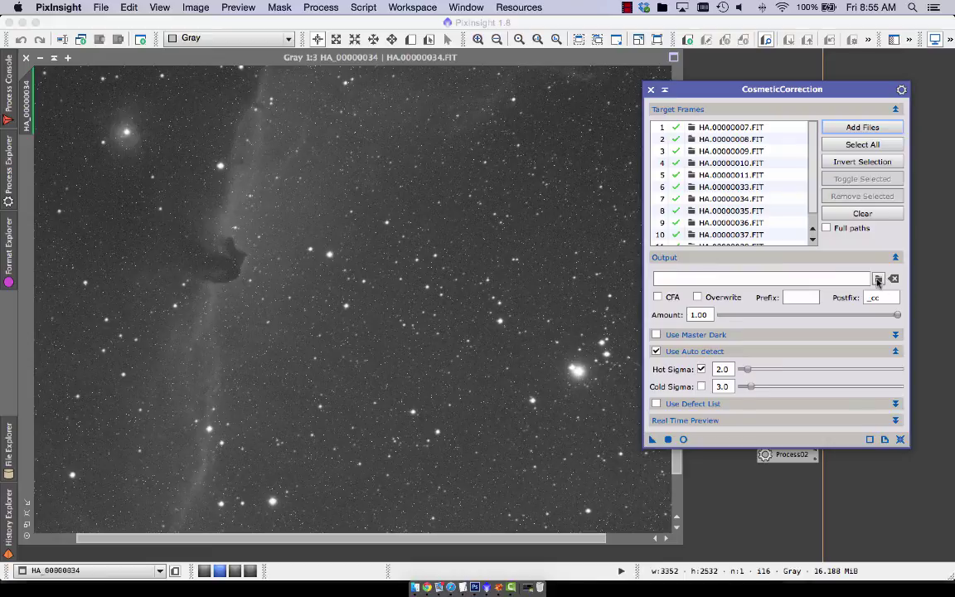
{"action": "left_click", "coordinate": [878, 280]}
{"action": "key", "text": "Left"}
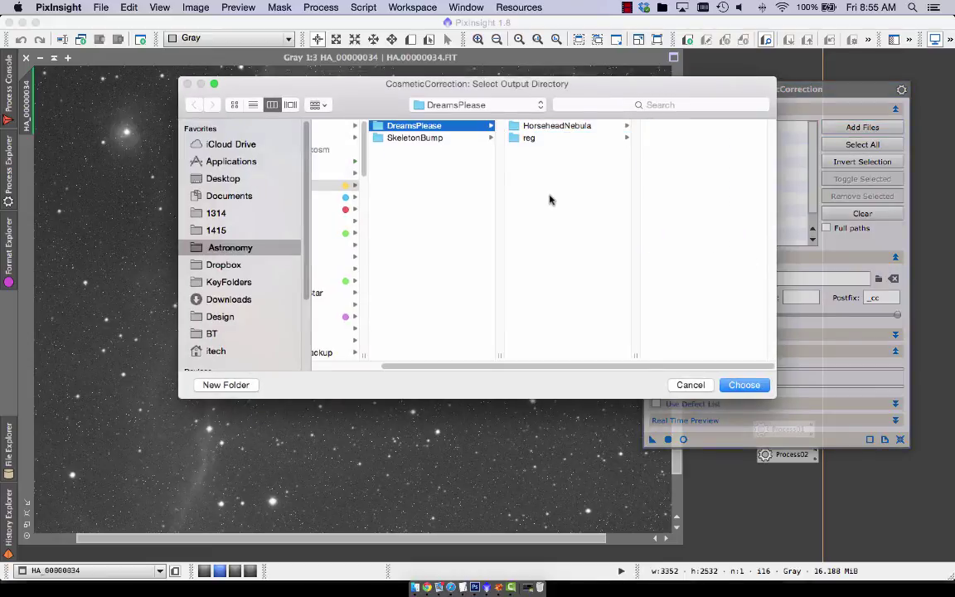
{"action": "left_click", "coordinate": [199, 385]}
{"action": "type", "text": "c"}
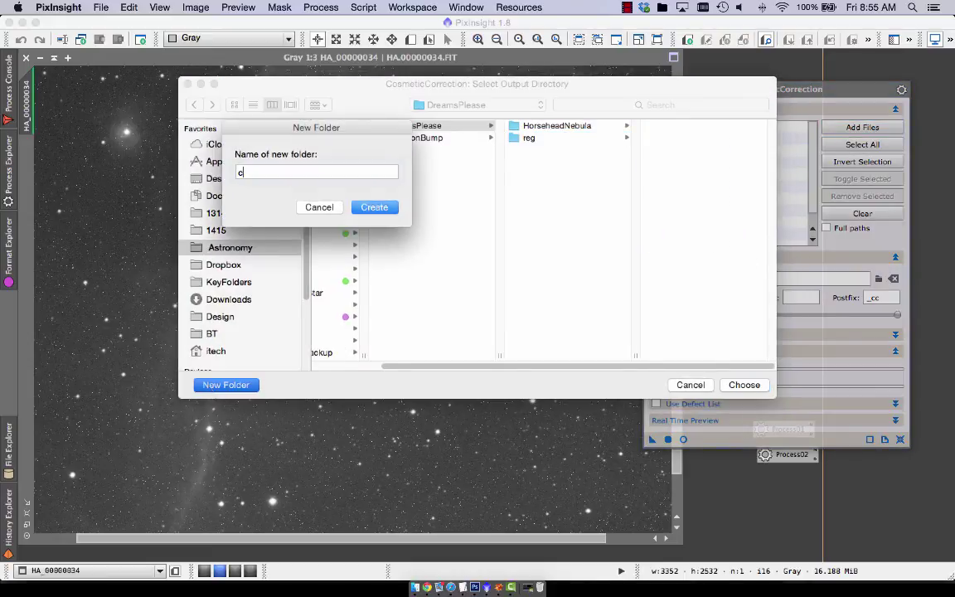
{"action": "type", "text": "c"}
{"action": "key", "text": "Return"}
{"action": "left_click", "coordinate": [742, 385]}
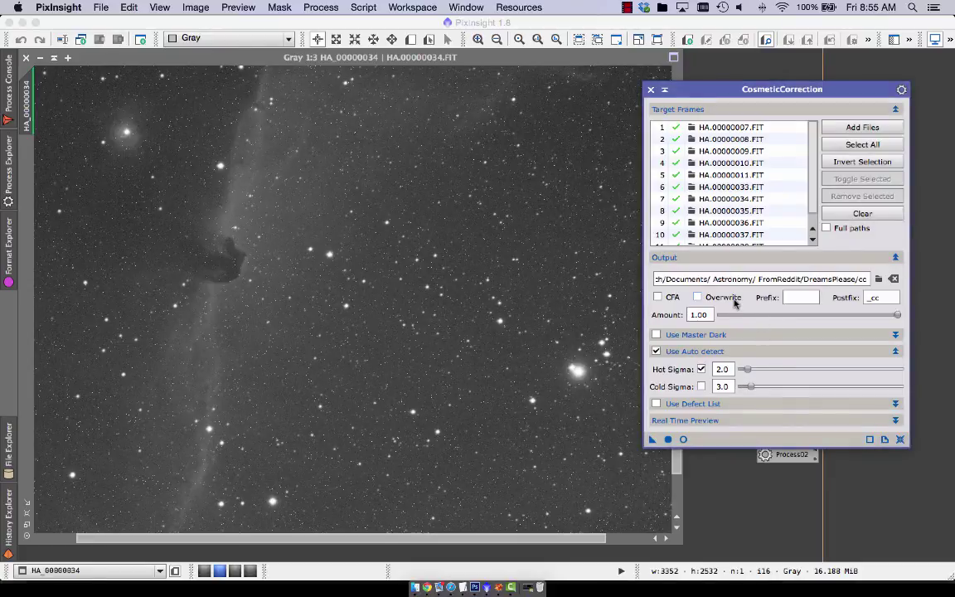
{"action": "left_click", "coordinate": [669, 439]}
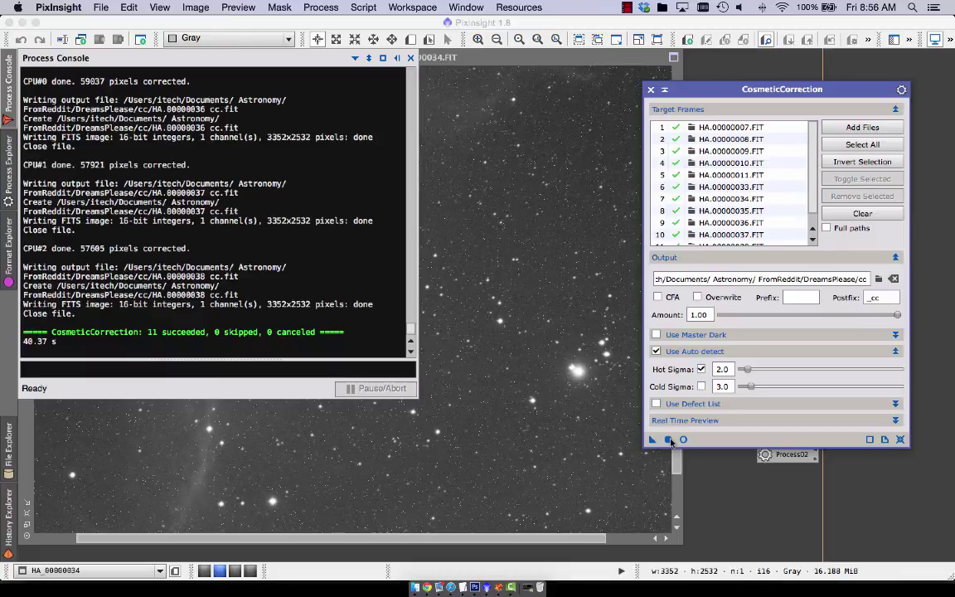
{"action": "left_click", "coordinate": [529, 214]}
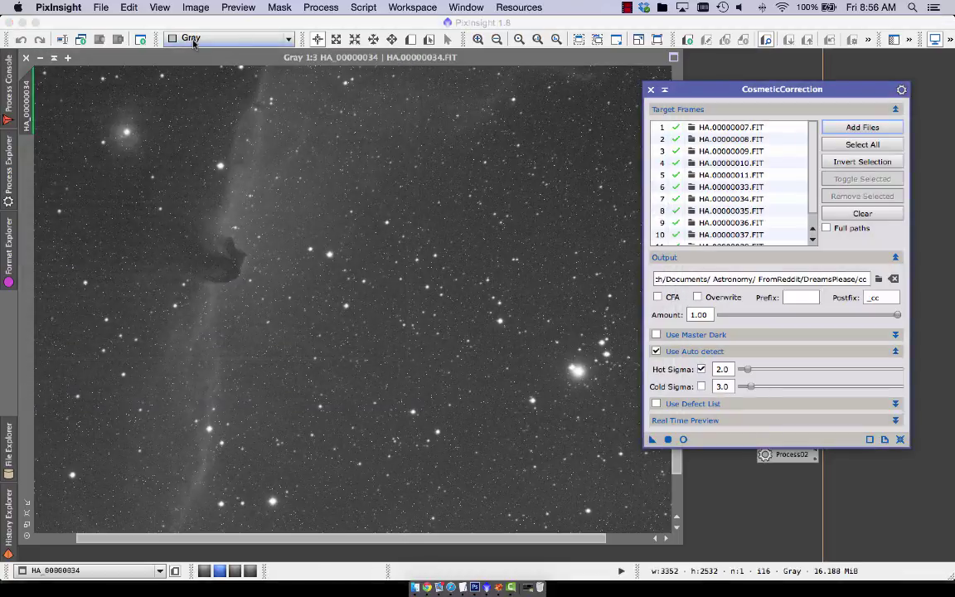
Step: Close the HA_00000034 image and CosmeticCorrection, and open the Blink tool
{"action": "left_click", "coordinate": [39, 57]}
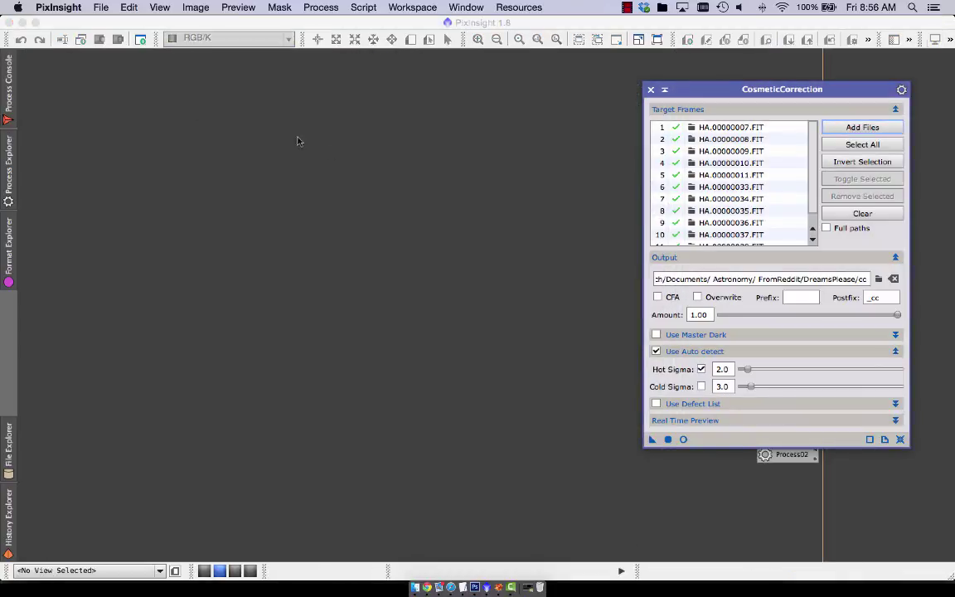
{"action": "left_click", "coordinate": [273, 7]}
{"action": "mouse_move", "coordinate": [321, 7]}
{"action": "mouse_move", "coordinate": [348, 23]}
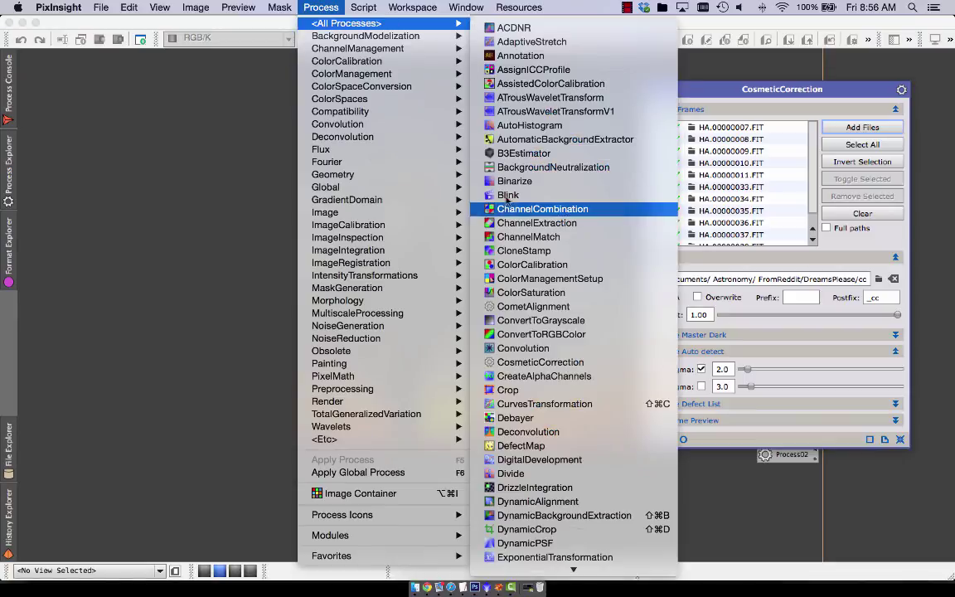
{"action": "left_click", "coordinate": [711, 110]}
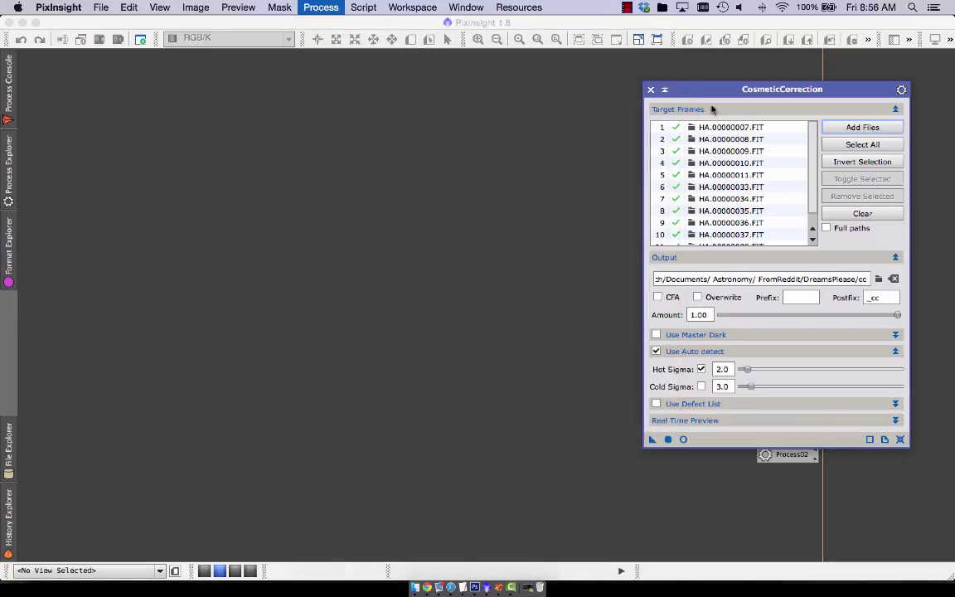
{"action": "mouse_move", "coordinate": [678, 78]}
{"action": "left_mouse_down"}
{"action": "mouse_move", "coordinate": [677, 123]}
{"action": "mouse_move", "coordinate": [678, 70]}
{"action": "left_mouse_up"}
{"action": "left_click", "coordinate": [651, 88]}
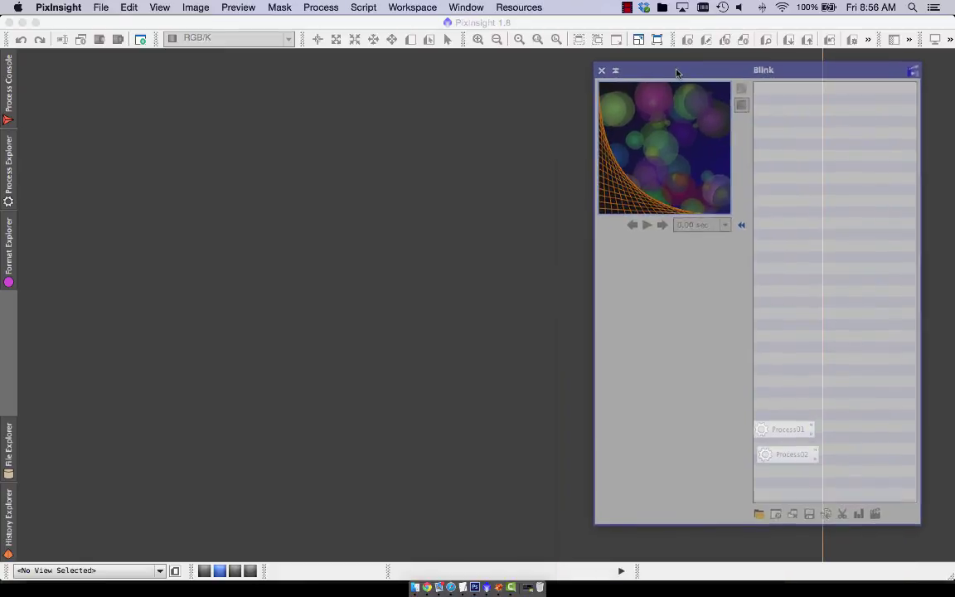
Step: Load all eleven original HA FIT frames into Blink
{"action": "left_click", "coordinate": [760, 514]}
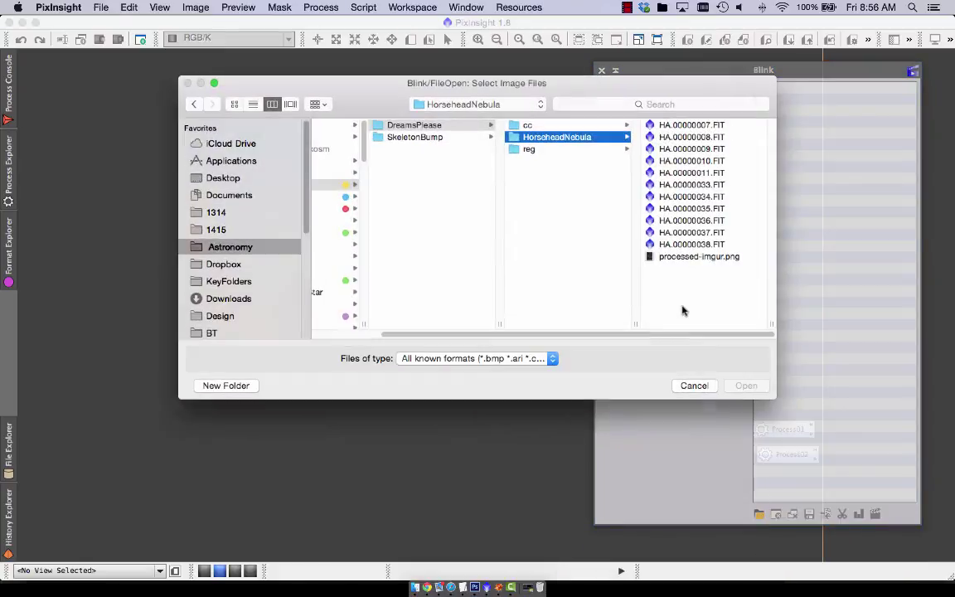
{"action": "left_click", "coordinate": [691, 125]}
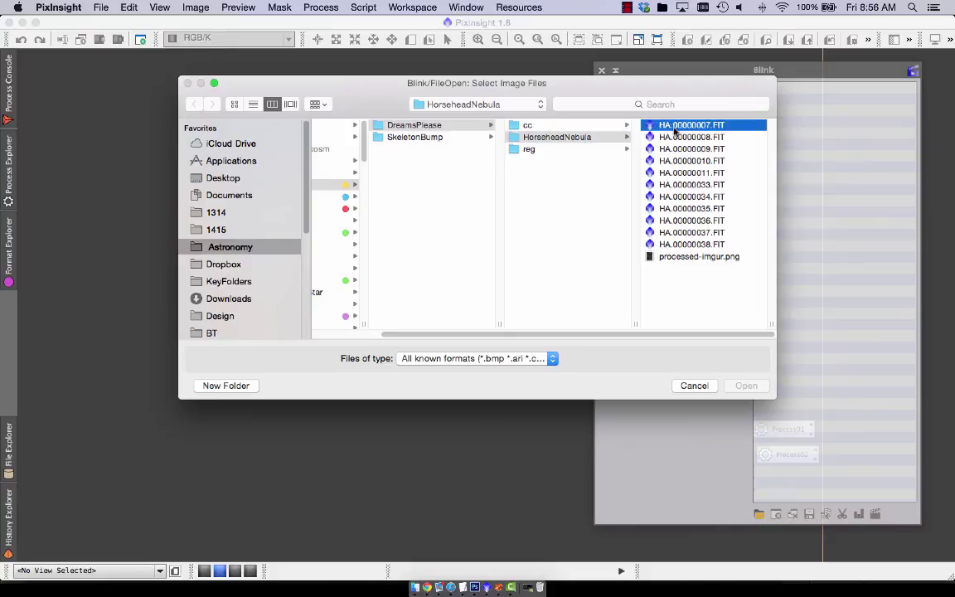
{"action": "left_click", "coordinate": [571, 245], "text": "shift"}
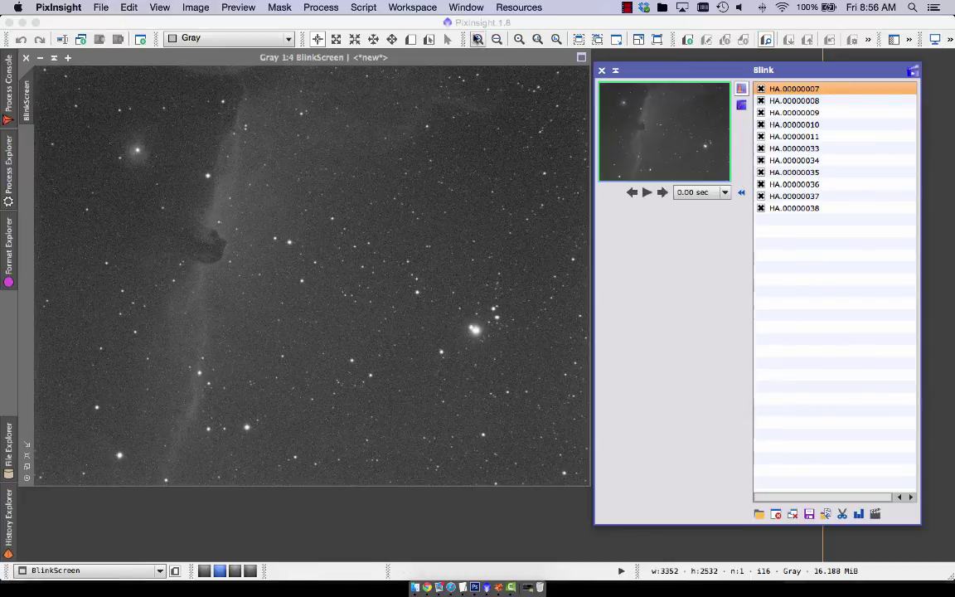
Step: Zoom Blink to 2:1 on the Horsehead and step through the frames back to HA.00000034
{"action": "left_click", "coordinate": [477, 39]}
{"action": "left_click", "coordinate": [477, 39]}
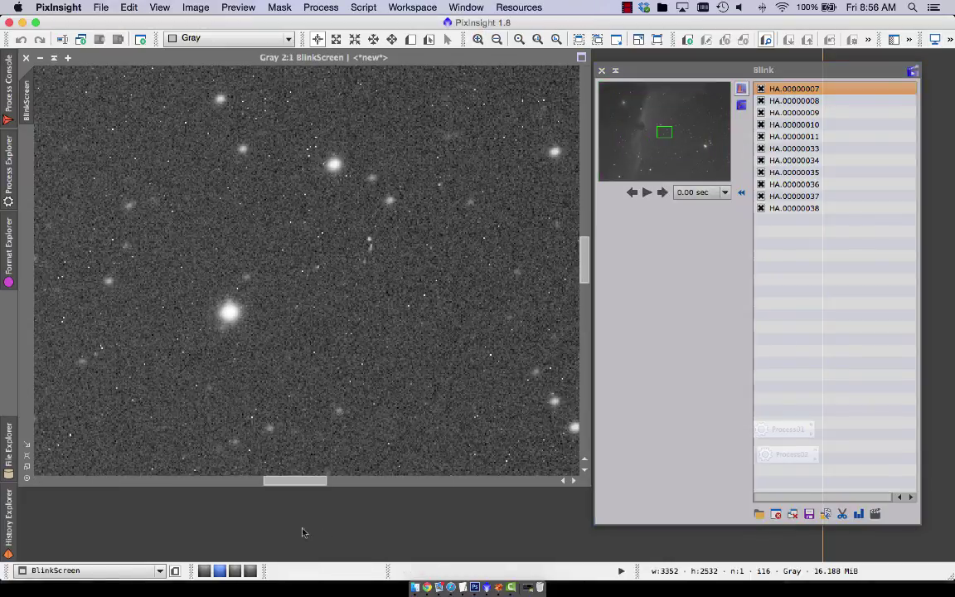
{"action": "left_click_drag", "start_coordinate": [296, 480], "coordinate": [204, 480]}
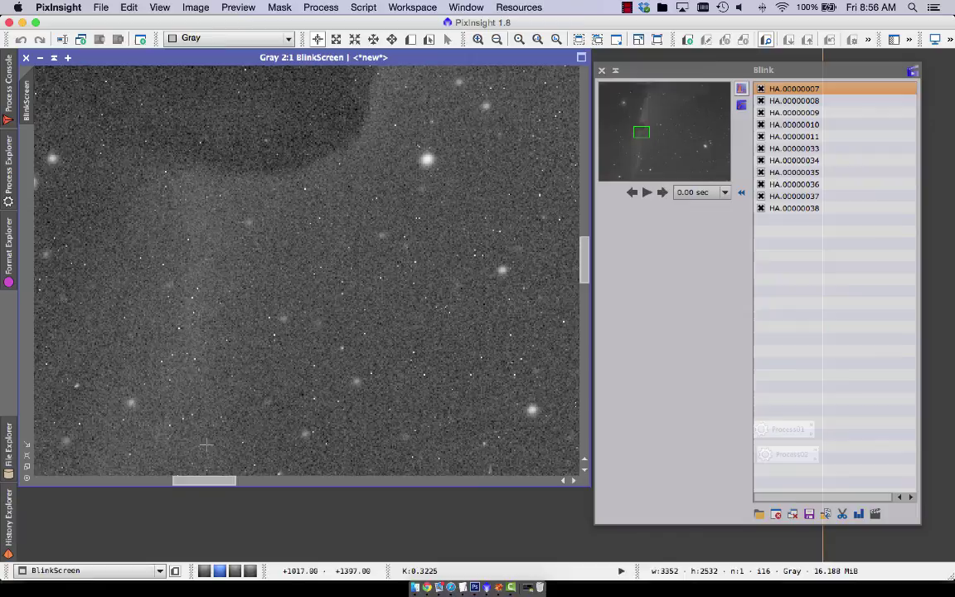
{"action": "left_click_drag", "start_coordinate": [585, 251], "coordinate": [582, 224]}
{"action": "left_click", "coordinate": [808, 88]}
{"action": "key", "text": "Down"}
{"action": "key", "text": "Down"}
{"action": "key", "text": "Down"}
{"action": "key", "text": "Down"}
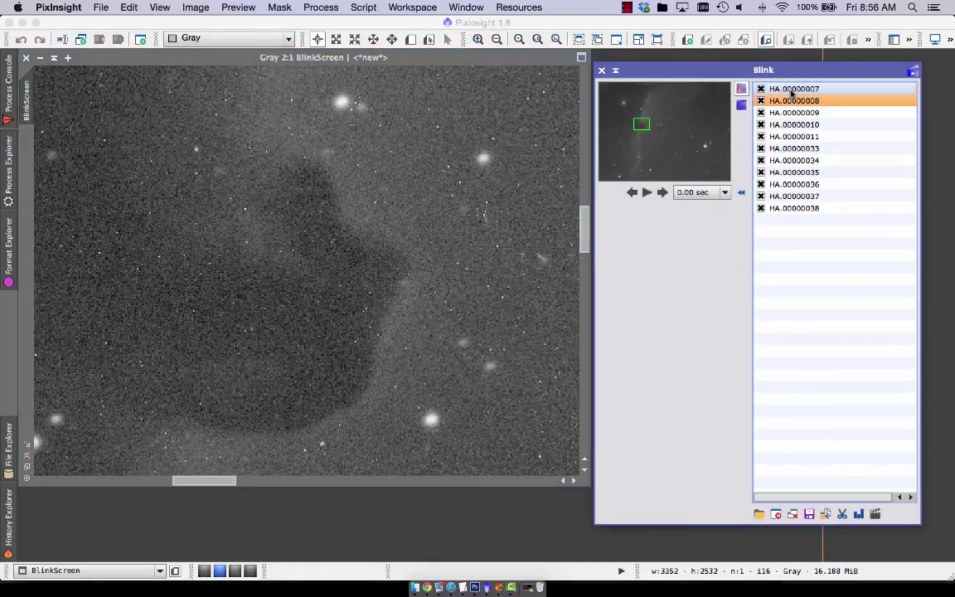
{"action": "key", "text": "Down"}
{"action": "key", "text": "Down"}
{"action": "key", "text": "Down"}
{"action": "key", "text": "Down"}
{"action": "key", "text": "Down"}
{"action": "key", "text": "Down"}
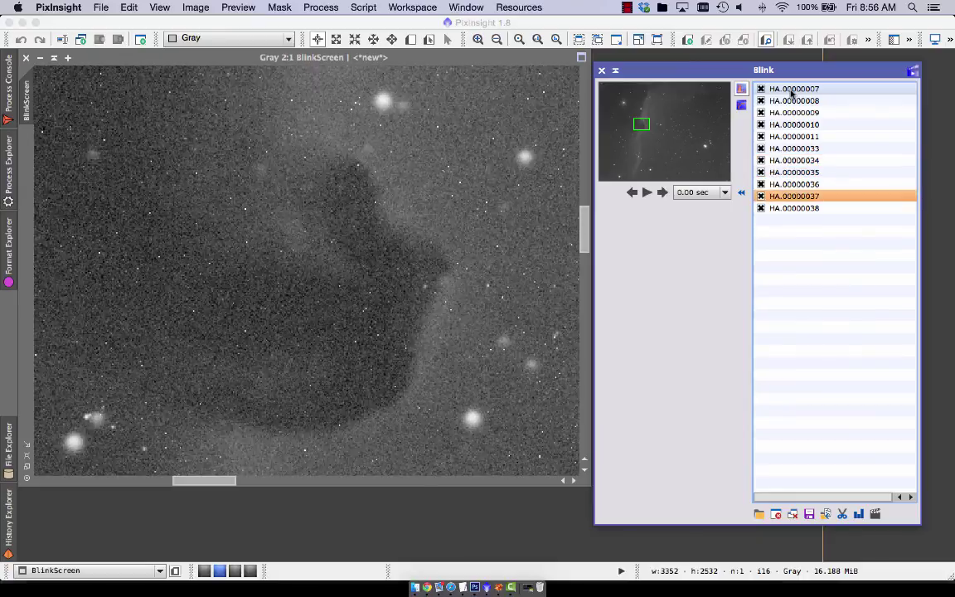
{"action": "key", "text": "Up"}
{"action": "key", "text": "Up"}
{"action": "key", "text": "Up"}
{"action": "key", "text": "Up"}
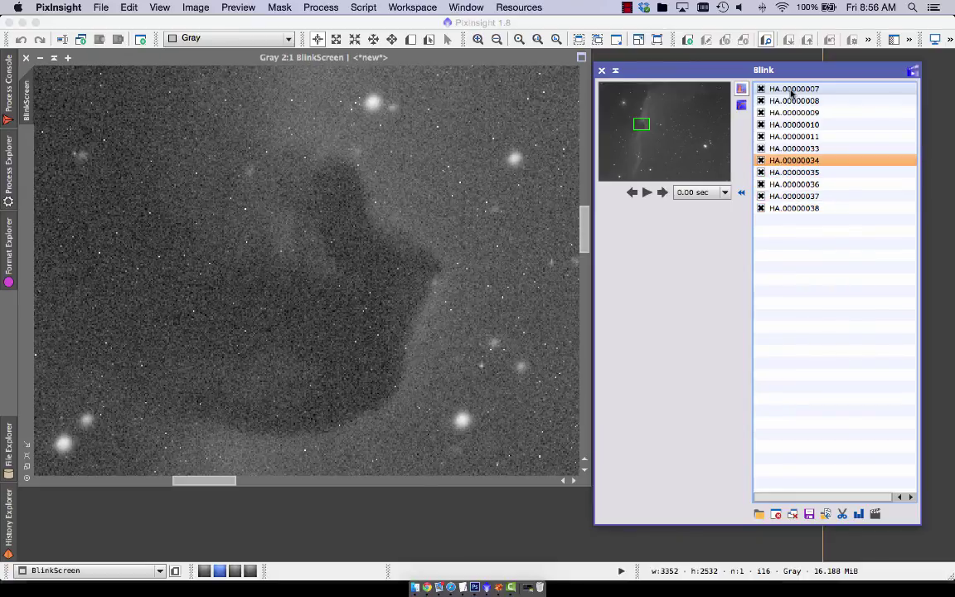
Step: Blink the frames at a 0.10 sec delay, then clear them from the Blink list
{"action": "left_click", "coordinate": [724, 193]}
{"action": "left_click", "coordinate": [707, 222]}
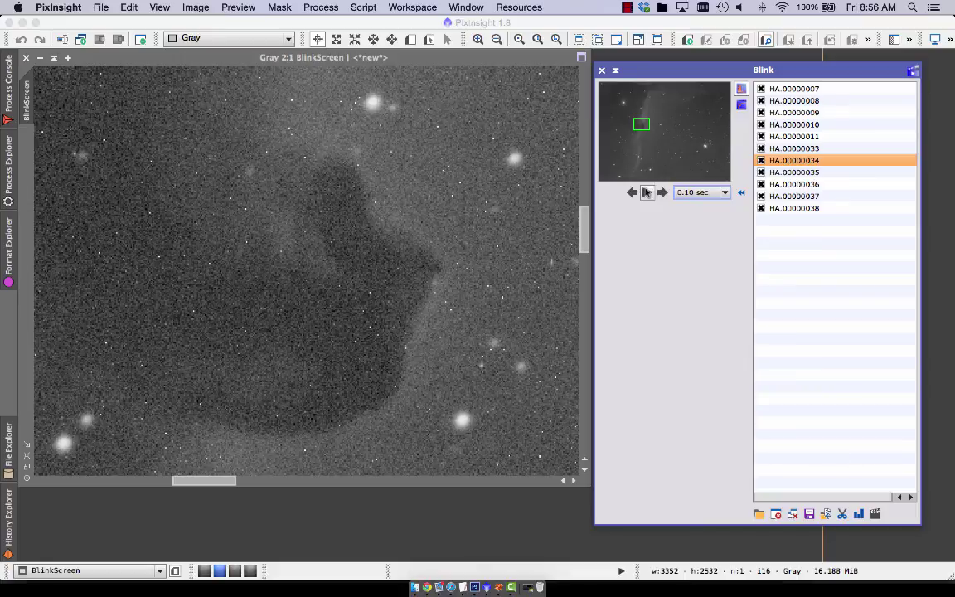
{"action": "left_click", "coordinate": [647, 192]}
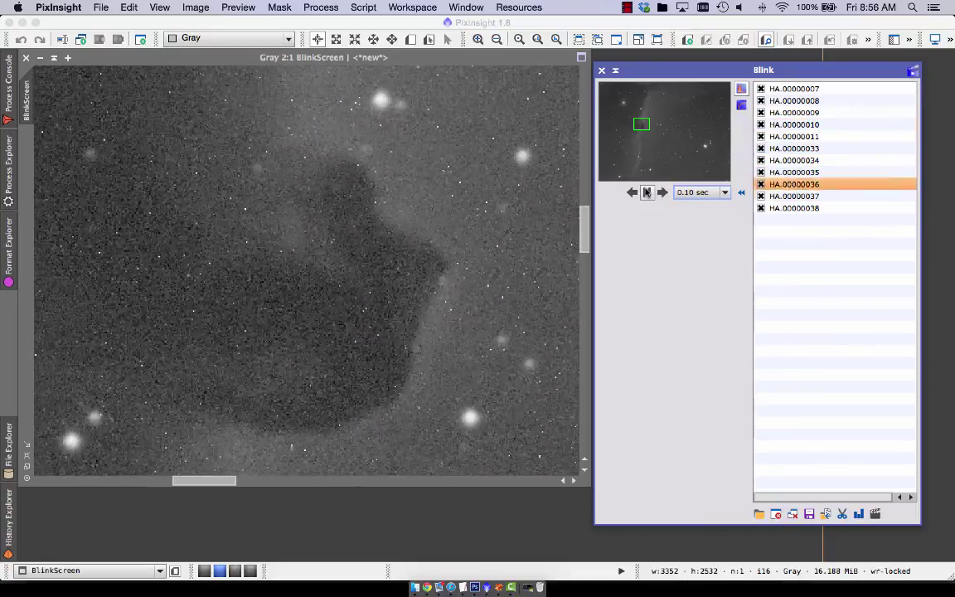
{"action": "left_click", "coordinate": [646, 192]}
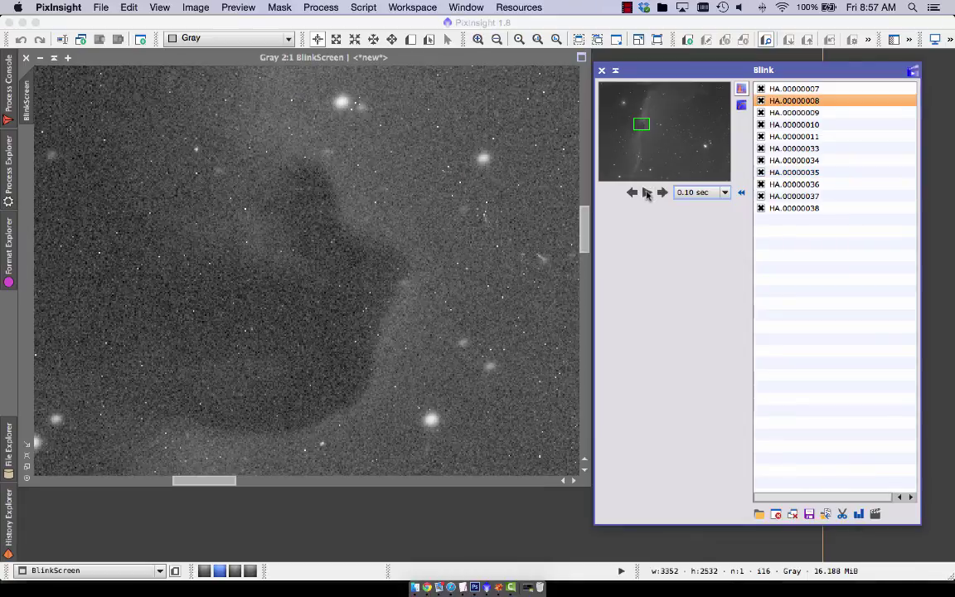
{"action": "left_click", "coordinate": [792, 514]}
Step: Load all eleven _cc frames from the cc folder into Blink
{"action": "left_click", "coordinate": [759, 514]}
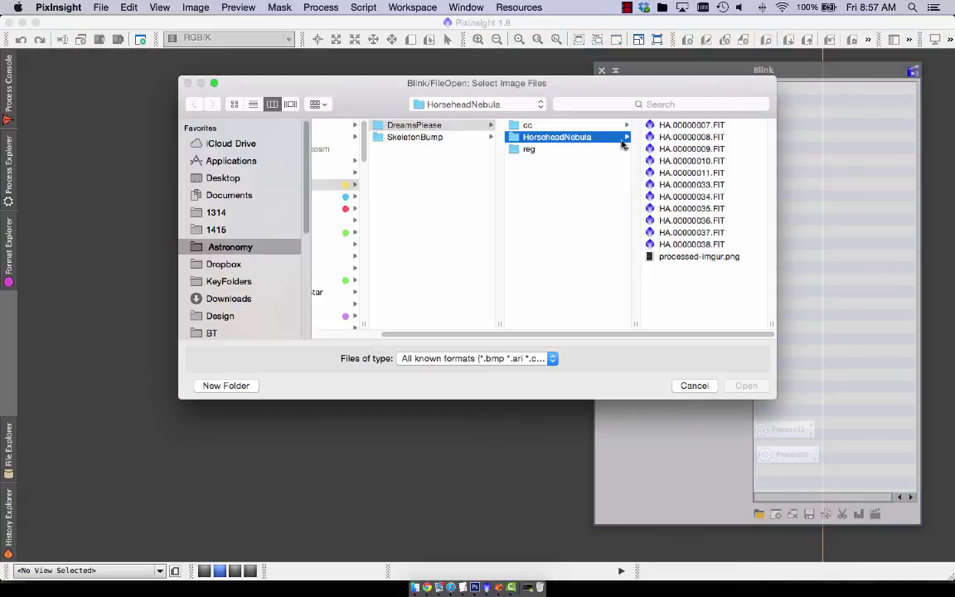
{"action": "left_click", "coordinate": [527, 126]}
{"action": "left_click", "coordinate": [646, 123]}
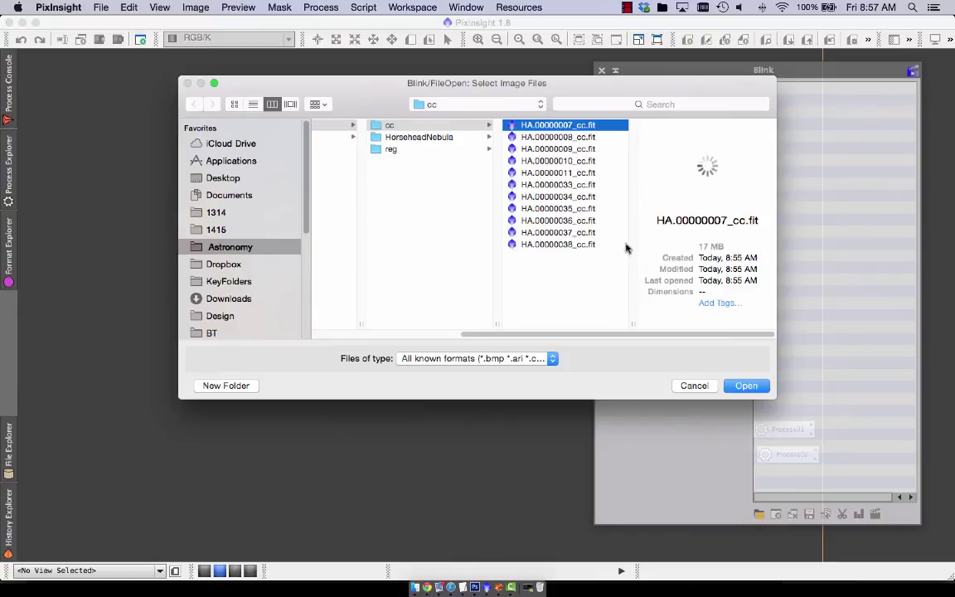
{"action": "left_click", "coordinate": [577, 244], "text": "shift"}
{"action": "key", "text": "Return"}
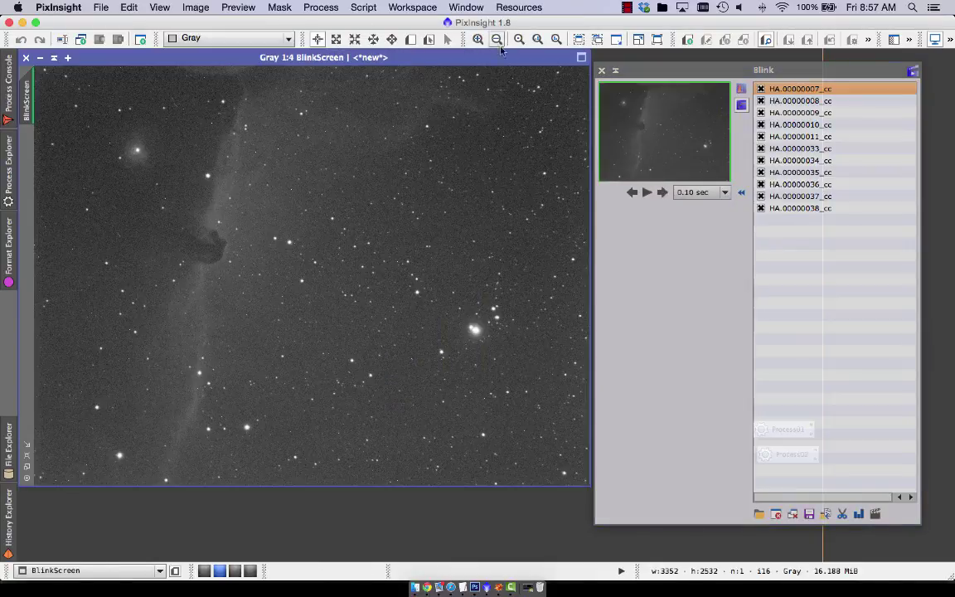
Step: Zoom the cc frames to 2:1, step through them and auto-stretch them
{"action": "left_click", "coordinate": [478, 40]}
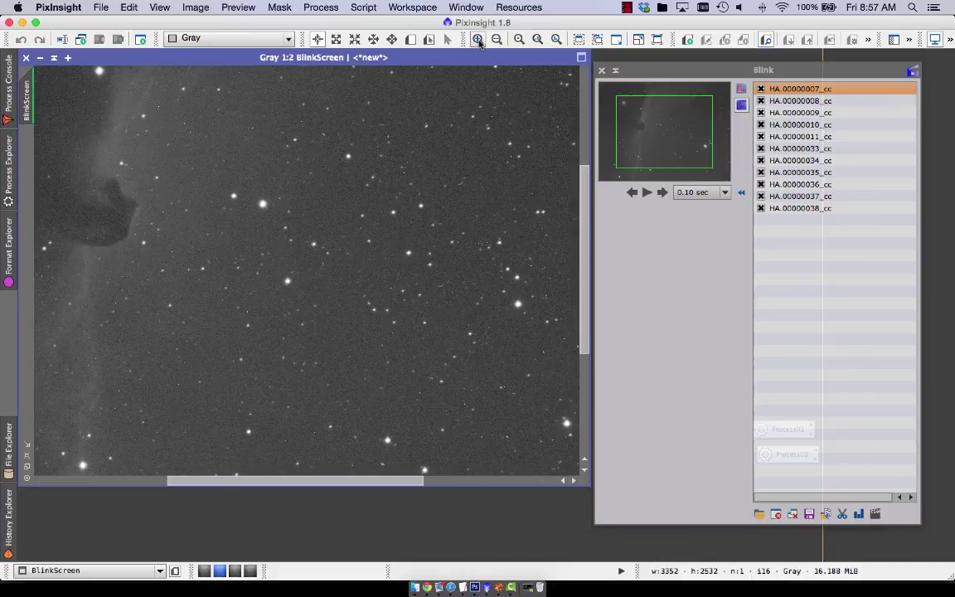
{"action": "left_click", "coordinate": [478, 39]}
{"action": "left_click", "coordinate": [478, 40]}
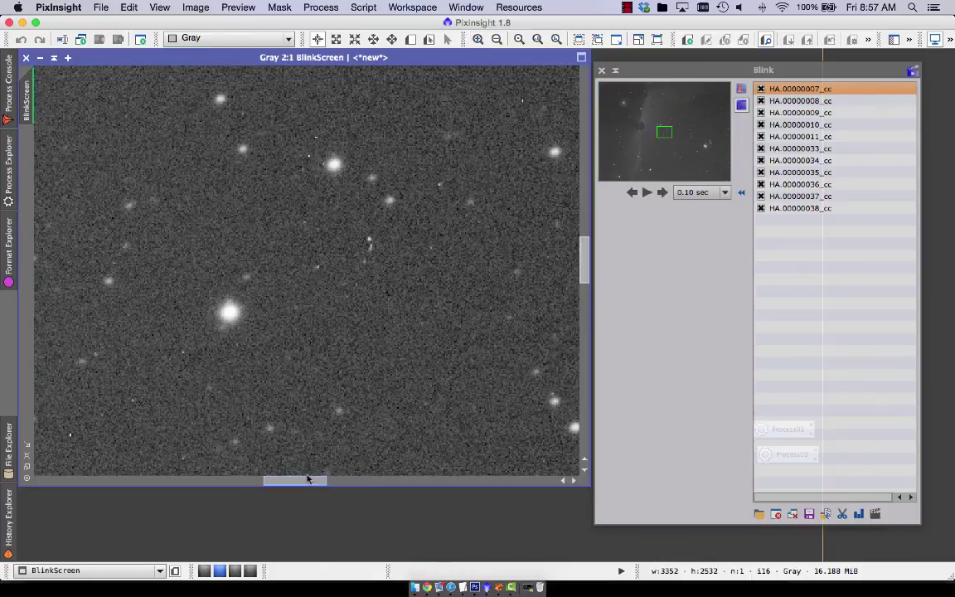
{"action": "left_click_drag", "start_coordinate": [310, 479], "coordinate": [212, 479]}
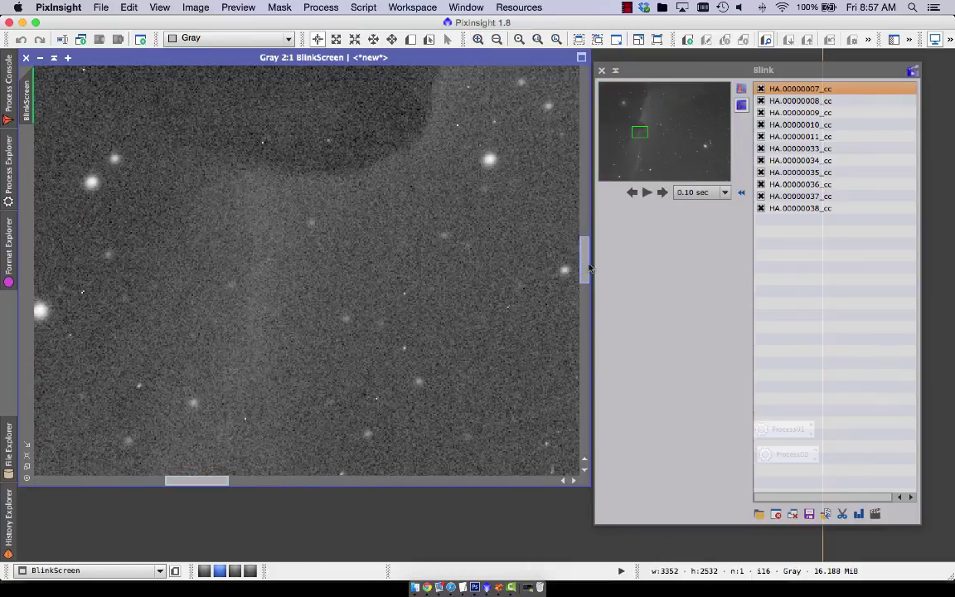
{"action": "left_click_drag", "start_coordinate": [583, 265], "coordinate": [583, 243]}
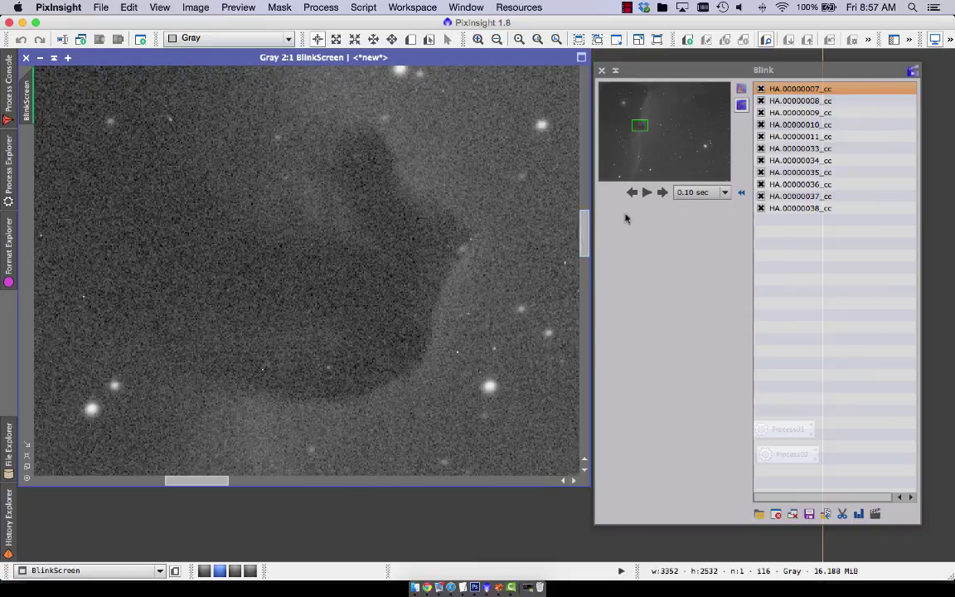
{"action": "left_click", "coordinate": [794, 91]}
{"action": "key", "text": "Down"}
{"action": "key", "text": "Down"}
{"action": "key", "text": "Down"}
{"action": "key", "text": "Down"}
{"action": "key", "text": "Down"}
{"action": "key", "text": "Down"}
{"action": "key", "text": "Down"}
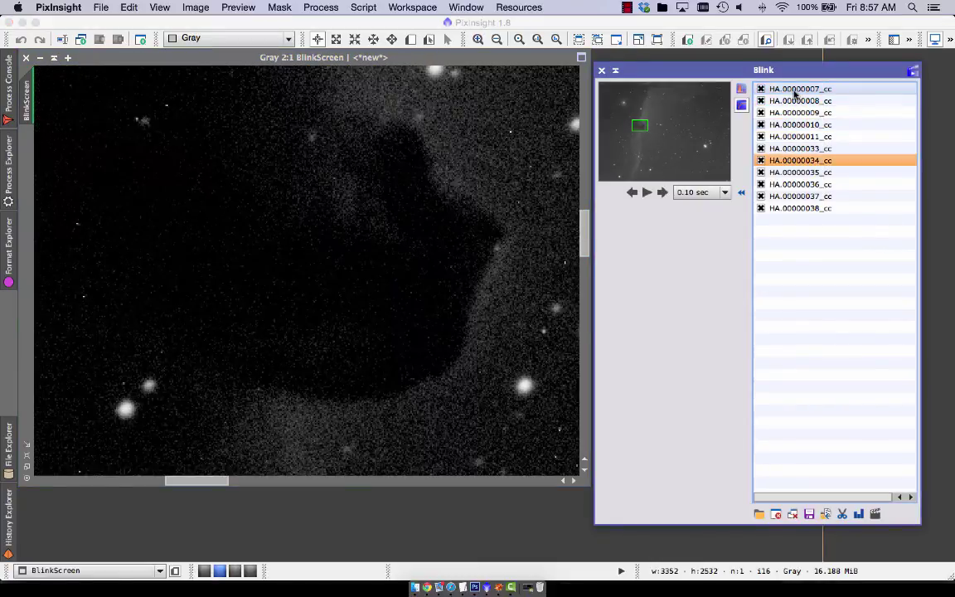
{"action": "left_click", "coordinate": [741, 87]}
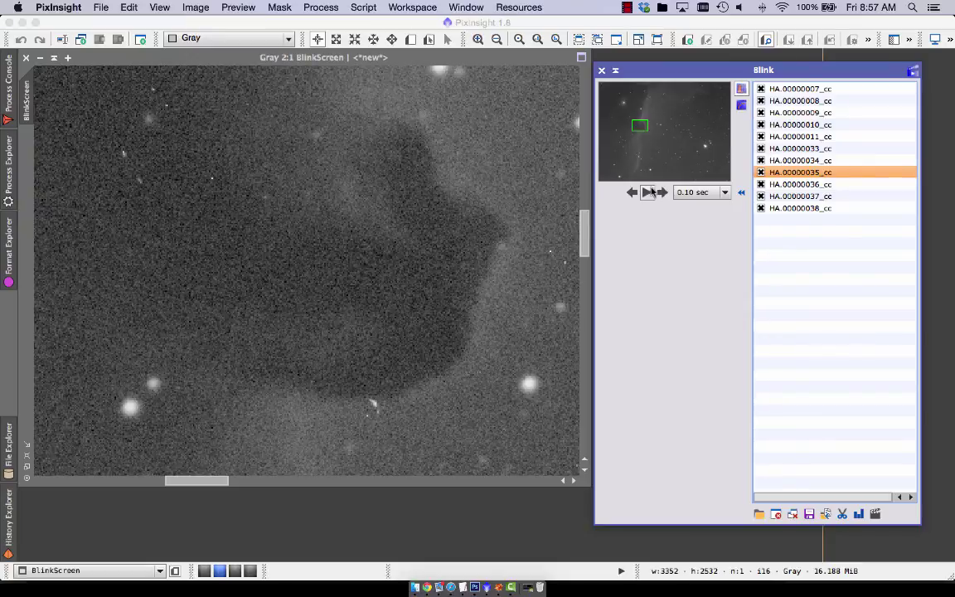
Step: Animate the cc frames zoomed in and zoomed out, then close all Blink frames
{"action": "left_click", "coordinate": [650, 191]}
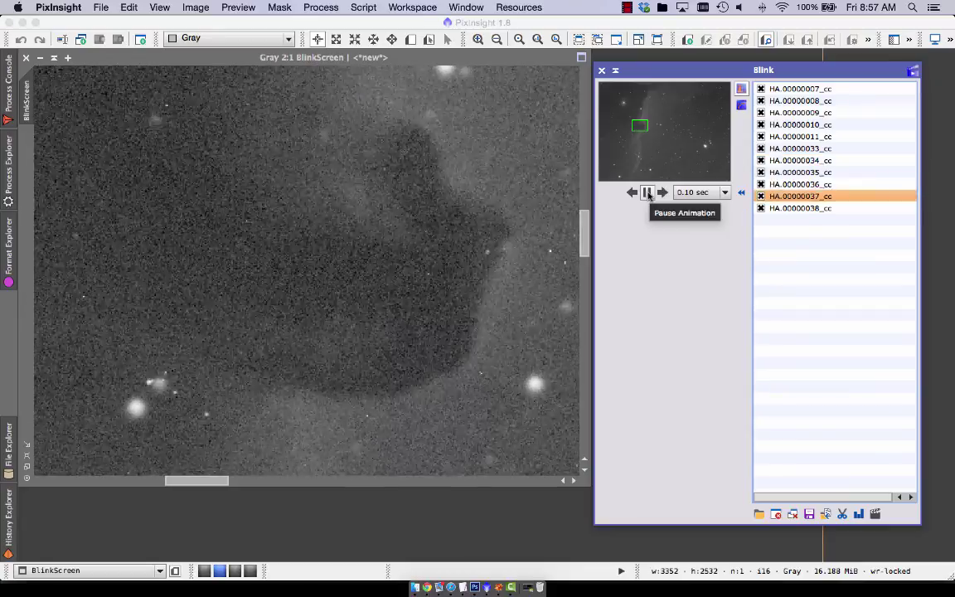
{"action": "left_click", "coordinate": [648, 192]}
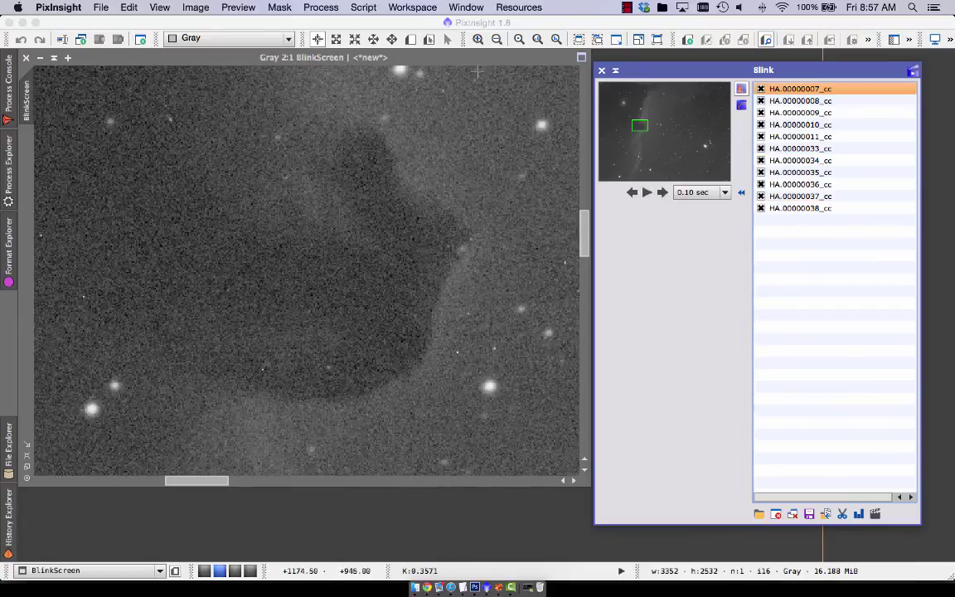
{"action": "left_click", "coordinate": [497, 39]}
{"action": "left_click", "coordinate": [497, 39]}
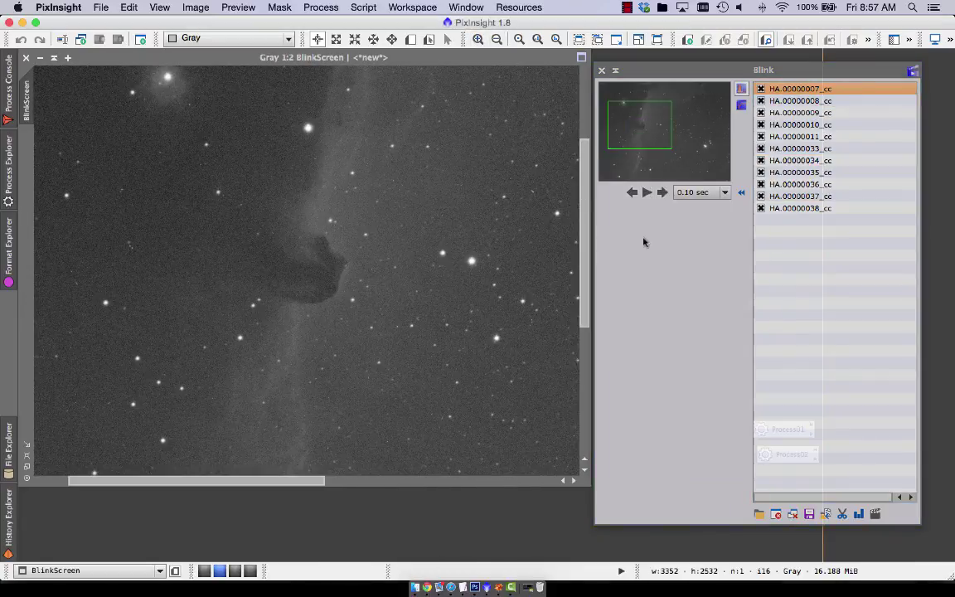
{"action": "left_click", "coordinate": [648, 195]}
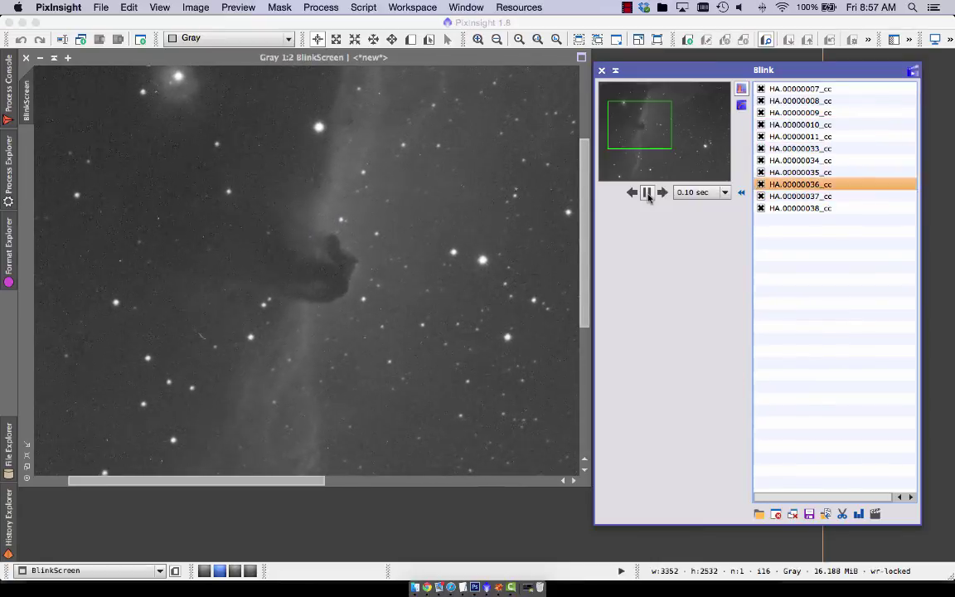
{"action": "left_click", "coordinate": [647, 194]}
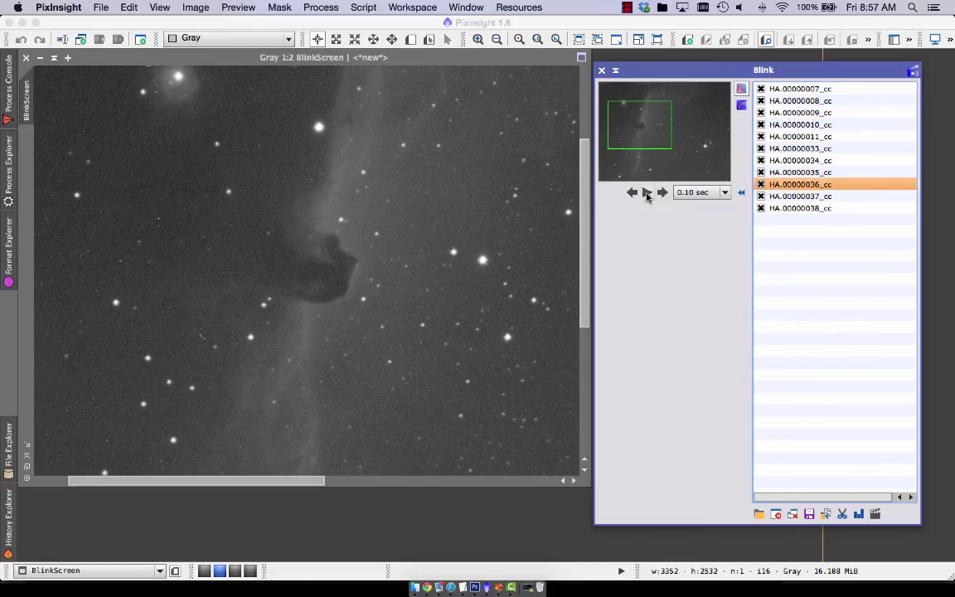
{"action": "left_click", "coordinate": [792, 514]}
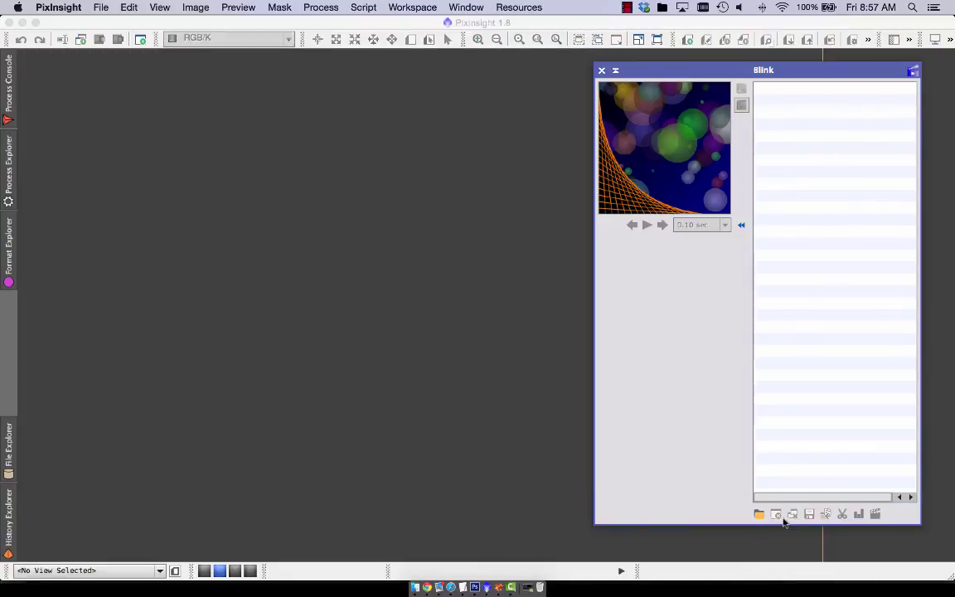
Step: Close Blink and set StarAlignment's reference to the file HA.00000034_cc.fit
{"action": "left_click", "coordinate": [602, 70]}
{"action": "left_click", "coordinate": [320, 7]}
{"action": "mouse_move", "coordinate": [346, 23]}
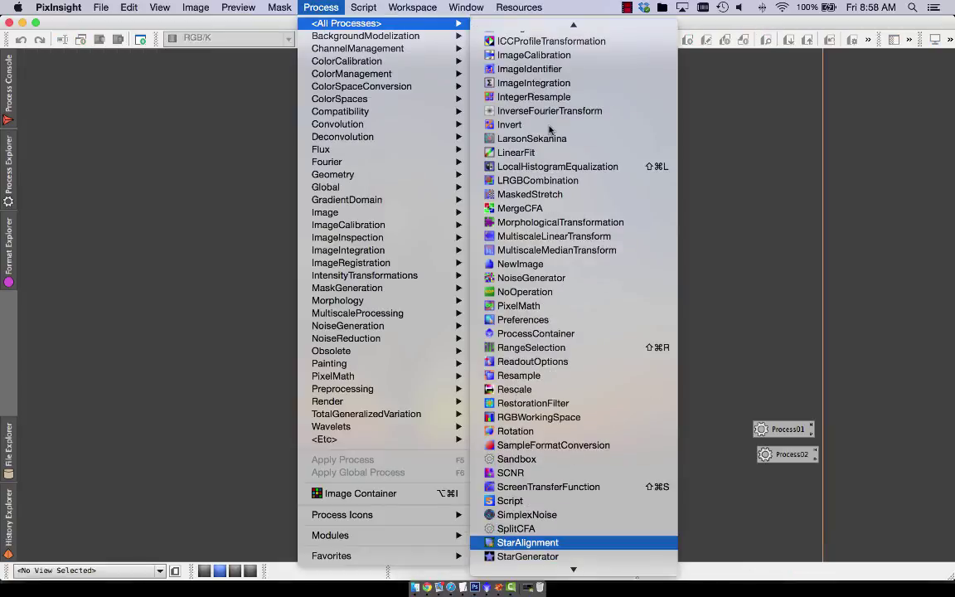
{"action": "key", "text": "Return"}
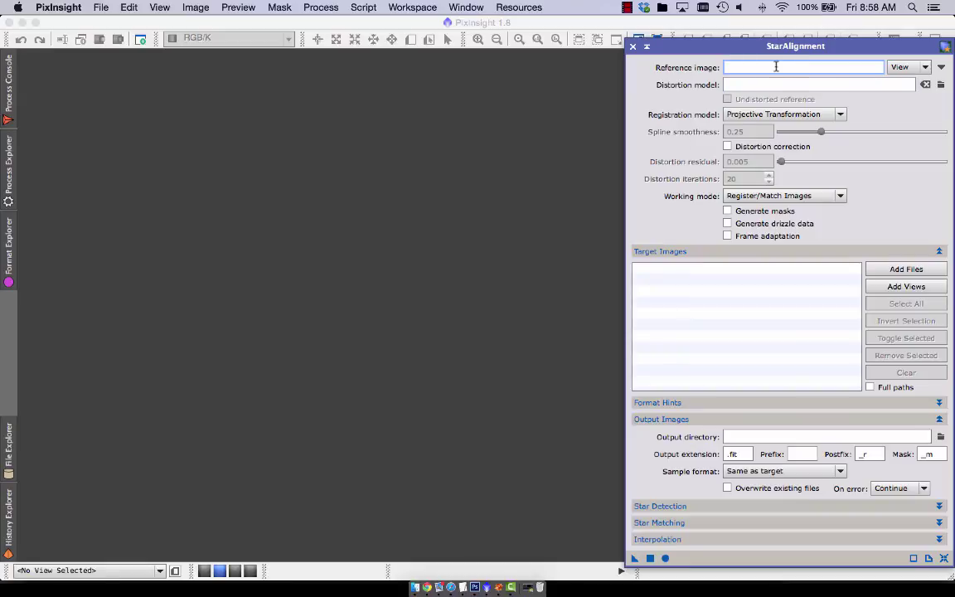
{"action": "left_click", "coordinate": [927, 68]}
{"action": "left_click", "coordinate": [912, 78]}
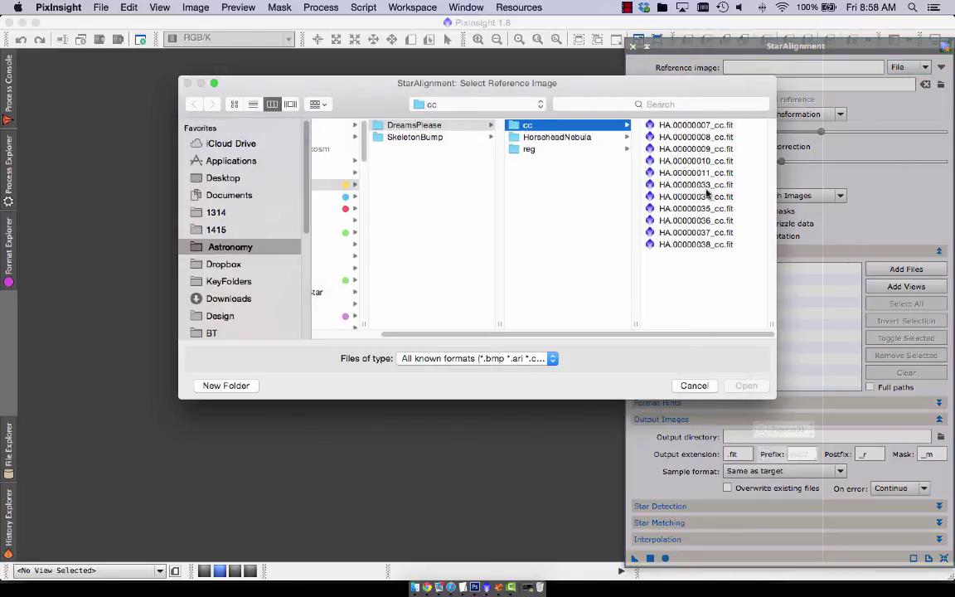
{"action": "double_click", "coordinate": [701, 197]}
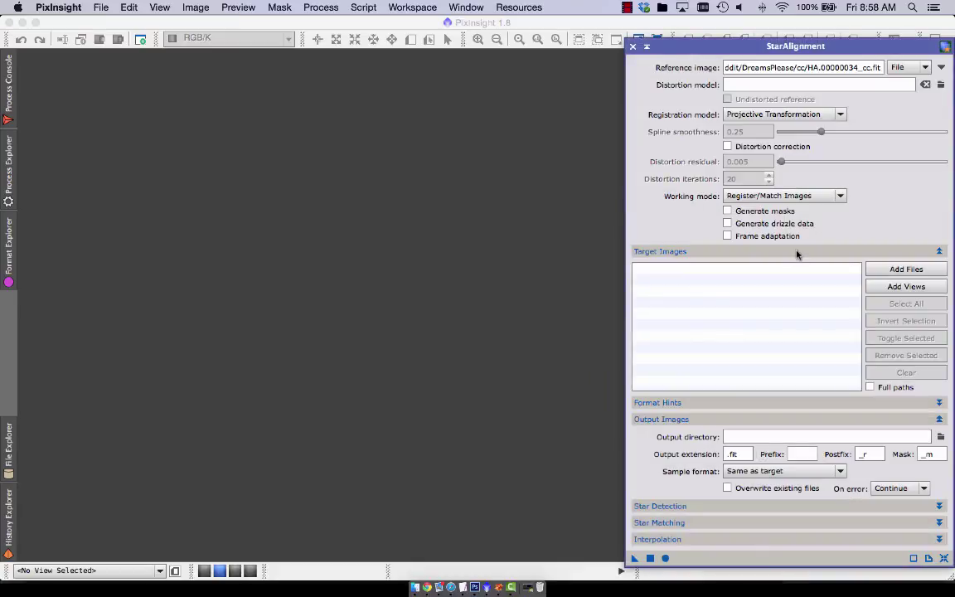
Step: Add all eleven _cc frames as StarAlignment targets
{"action": "left_click", "coordinate": [907, 270]}
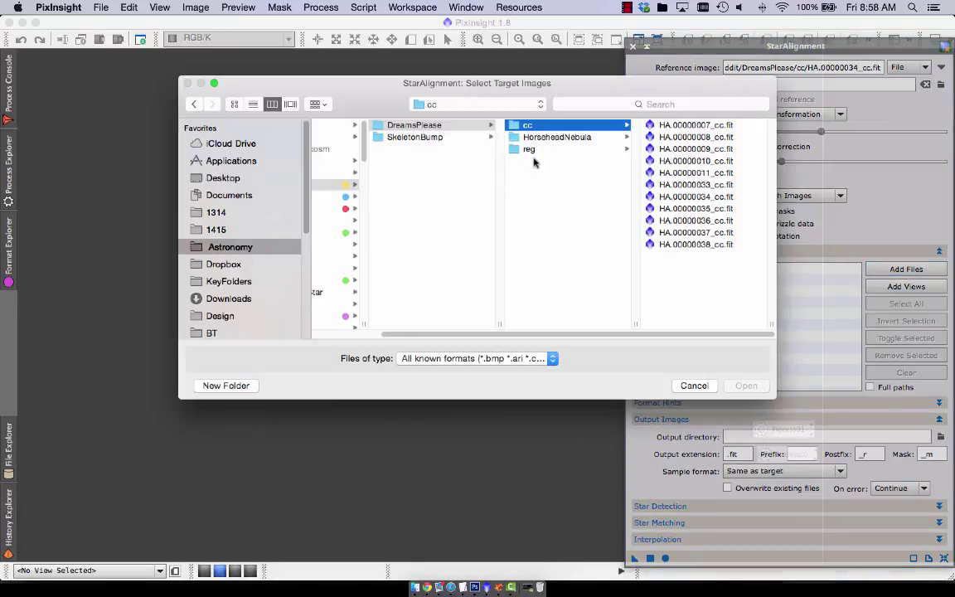
{"action": "left_click", "coordinate": [683, 125]}
{"action": "left_click", "coordinate": [578, 244], "text": "shift"}
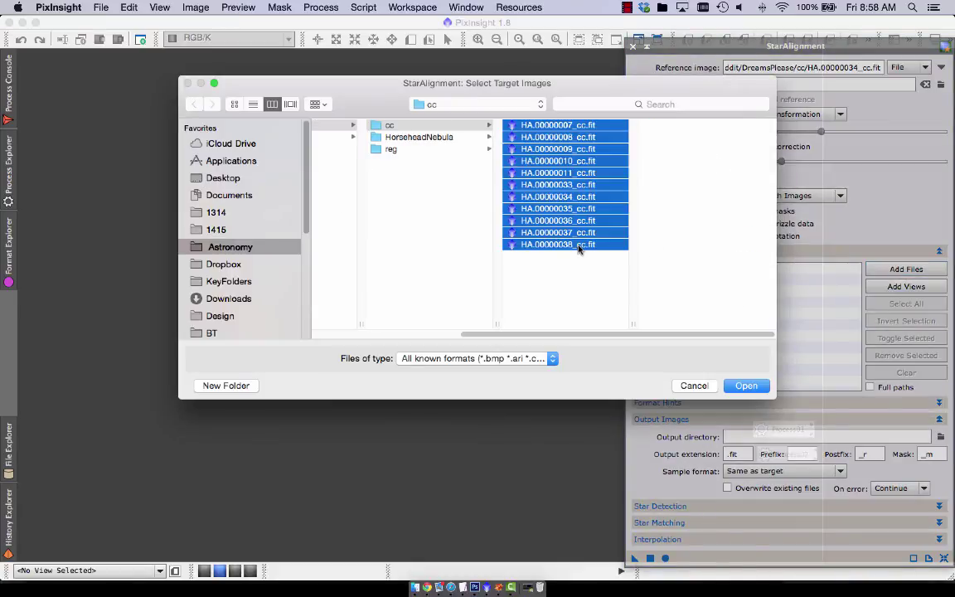
{"action": "key", "text": "Return"}
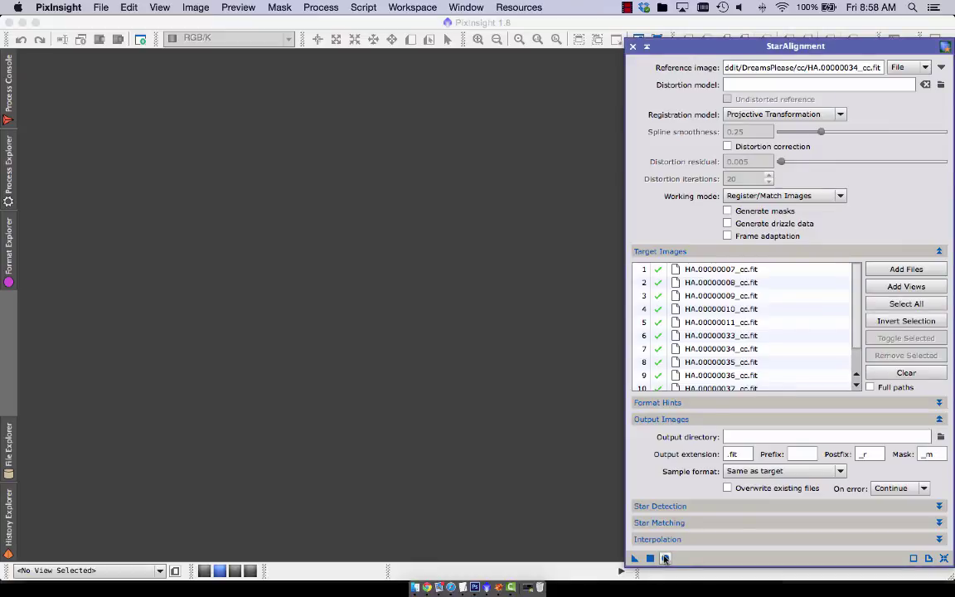
Step: Set the output directory to a new regcc folder and run the global alignment
{"action": "left_click", "coordinate": [939, 437]}
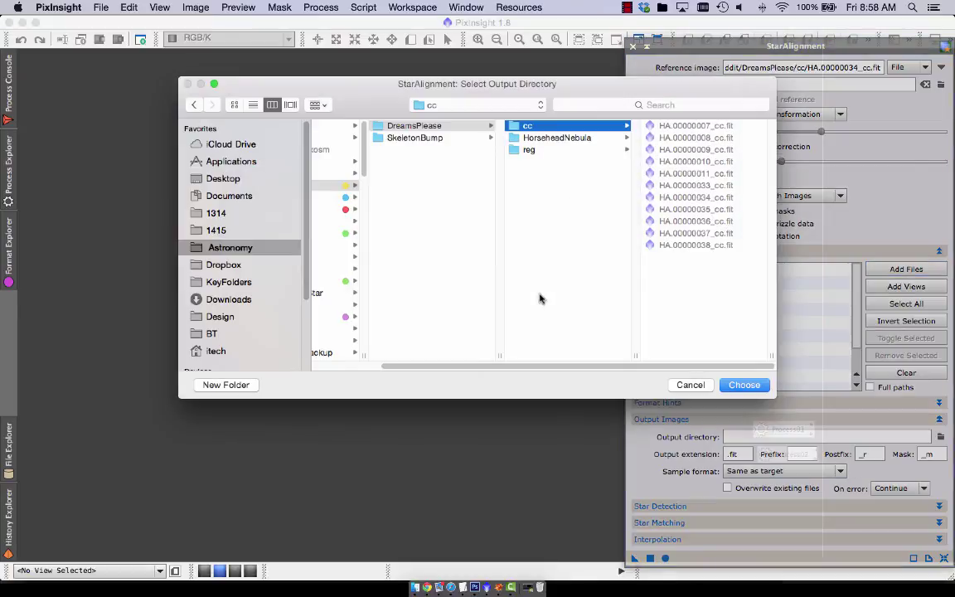
{"action": "left_click", "coordinate": [246, 390]}
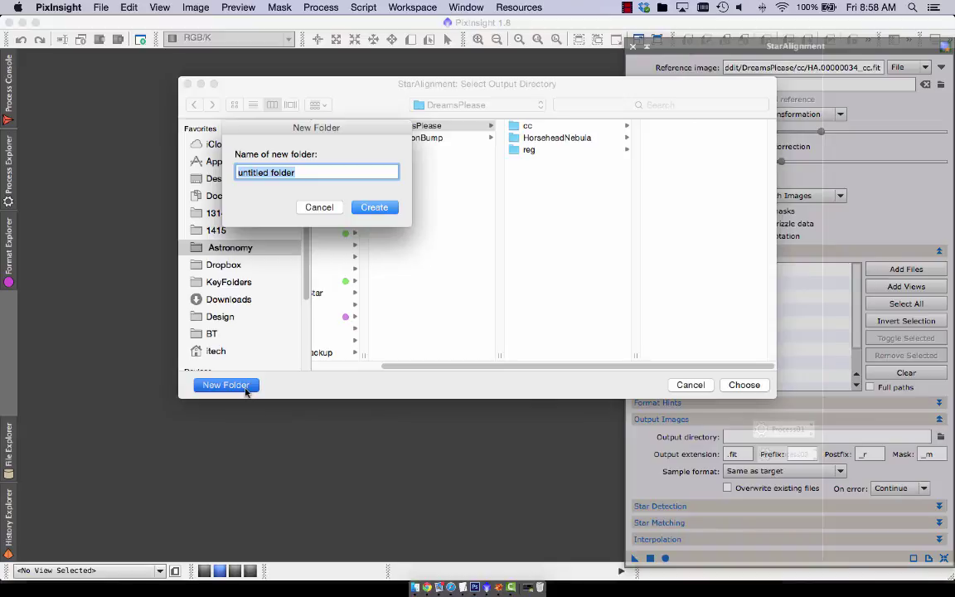
{"action": "type", "text": "regcc"}
{"action": "key", "text": "Return"}
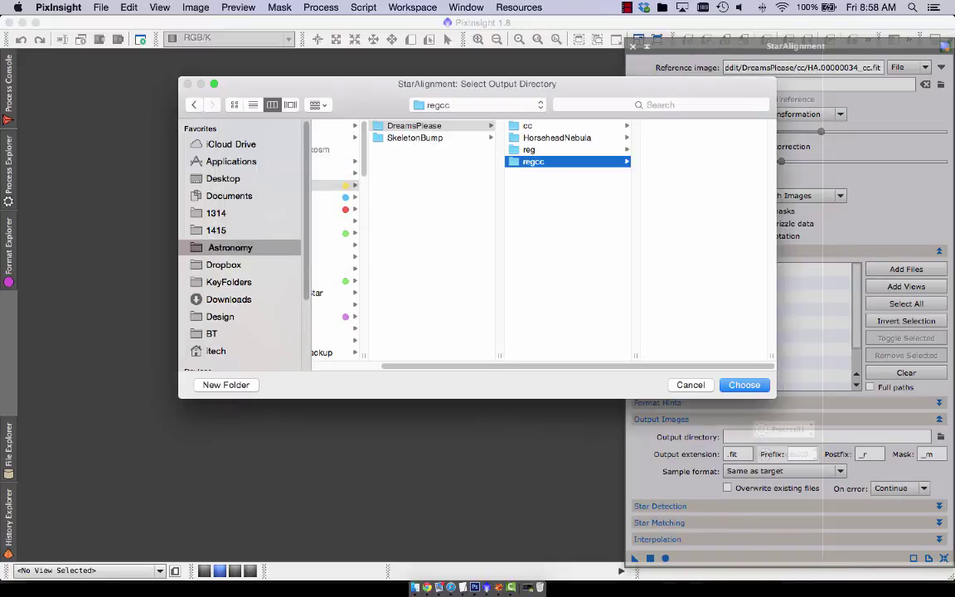
{"action": "key", "text": "Return"}
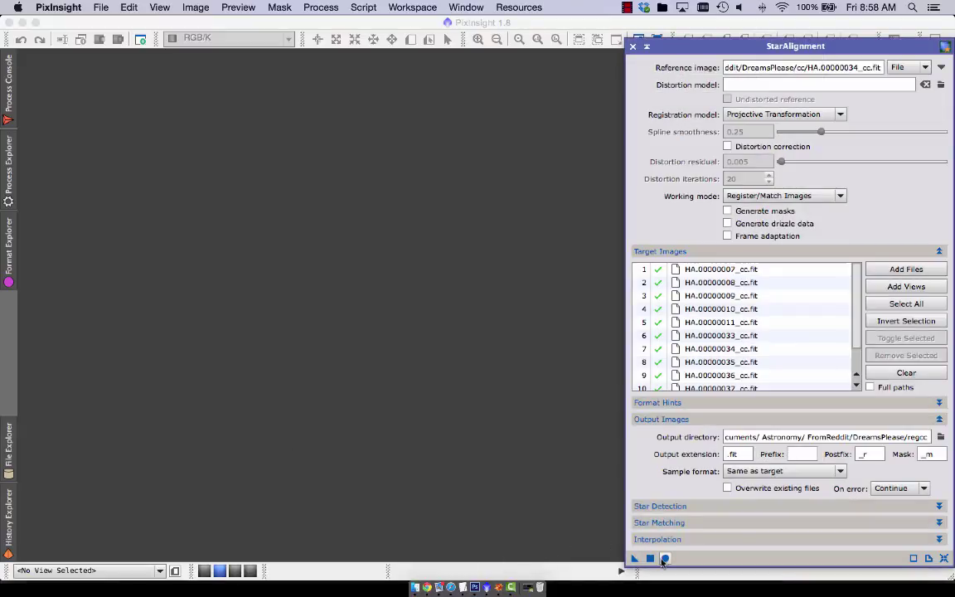
{"action": "left_click", "coordinate": [665, 558]}
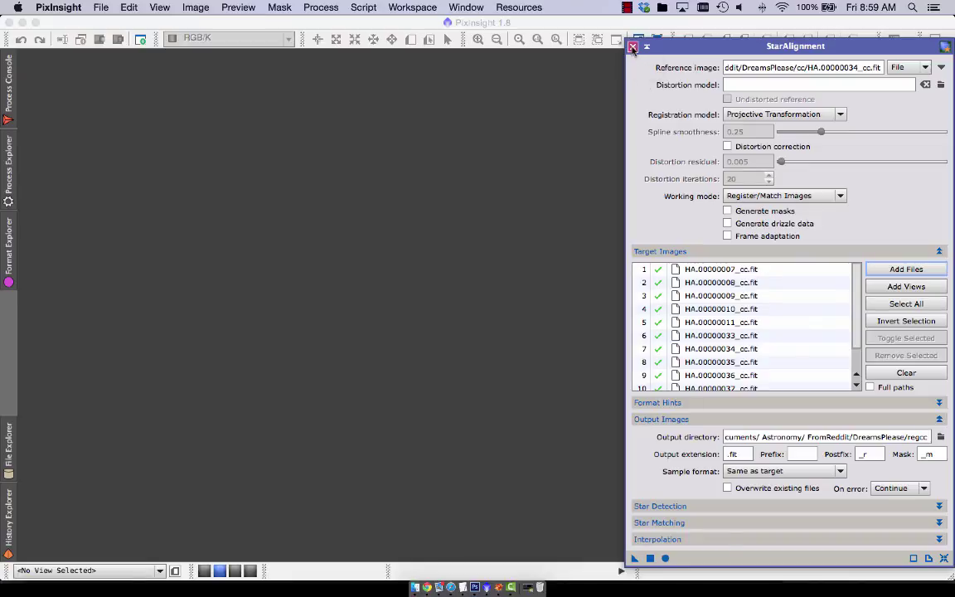
Step: Close StarAlignment and open the ImageIntegration process
{"action": "left_click", "coordinate": [632, 47]}
{"action": "left_click", "coordinate": [336, 7]}
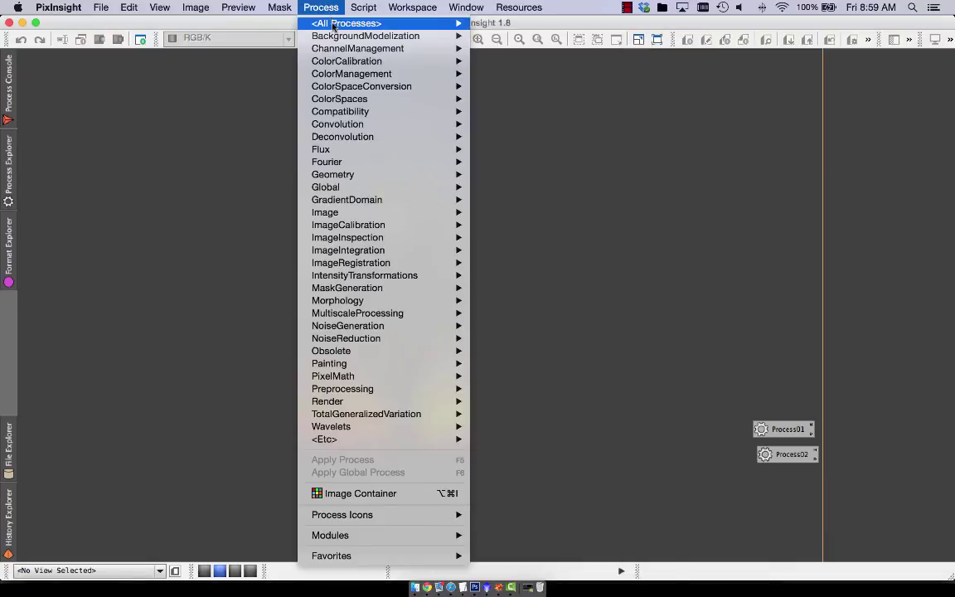
{"action": "mouse_move", "coordinate": [364, 24]}
{"action": "key", "text": "i"}
{"action": "key", "text": "Down"}
{"action": "key", "text": "Down"}
{"action": "key", "text": "Down"}
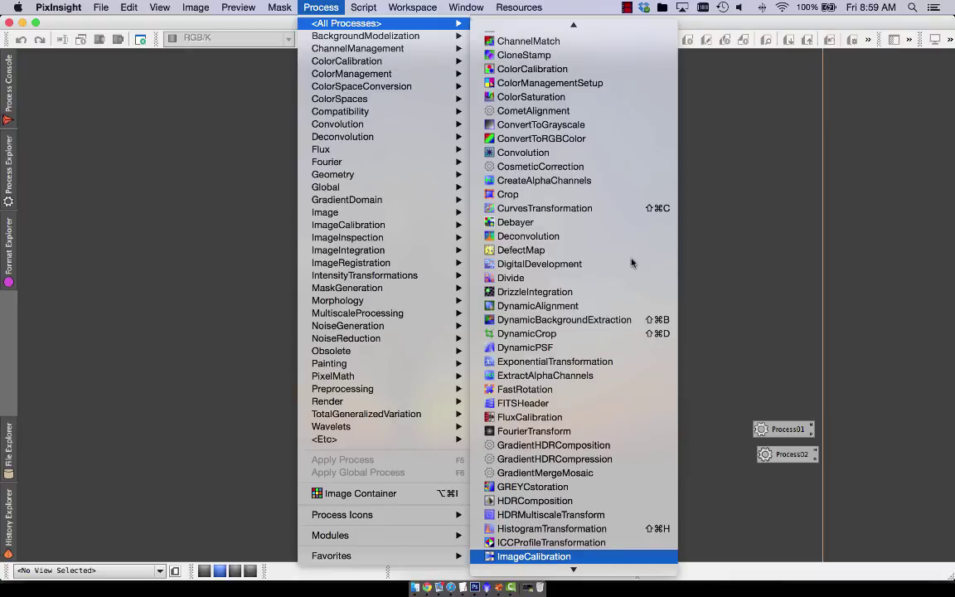
{"action": "key", "text": "Up"}
{"action": "key", "text": "Return"}
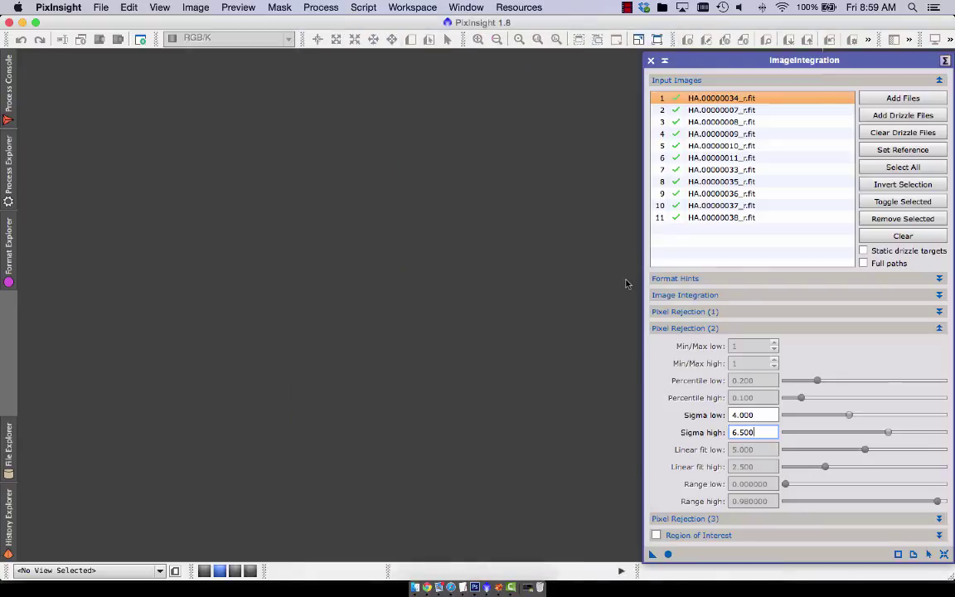
Step: Replace the input list with the eleven _cc_r.fit frames from the regcc folder
{"action": "left_click", "coordinate": [902, 236]}
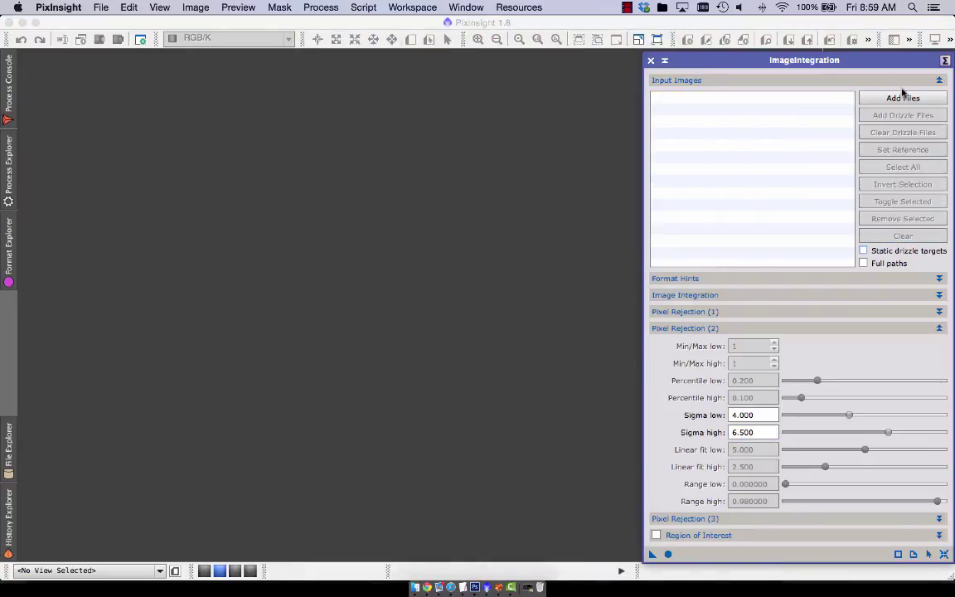
{"action": "left_click", "coordinate": [899, 97]}
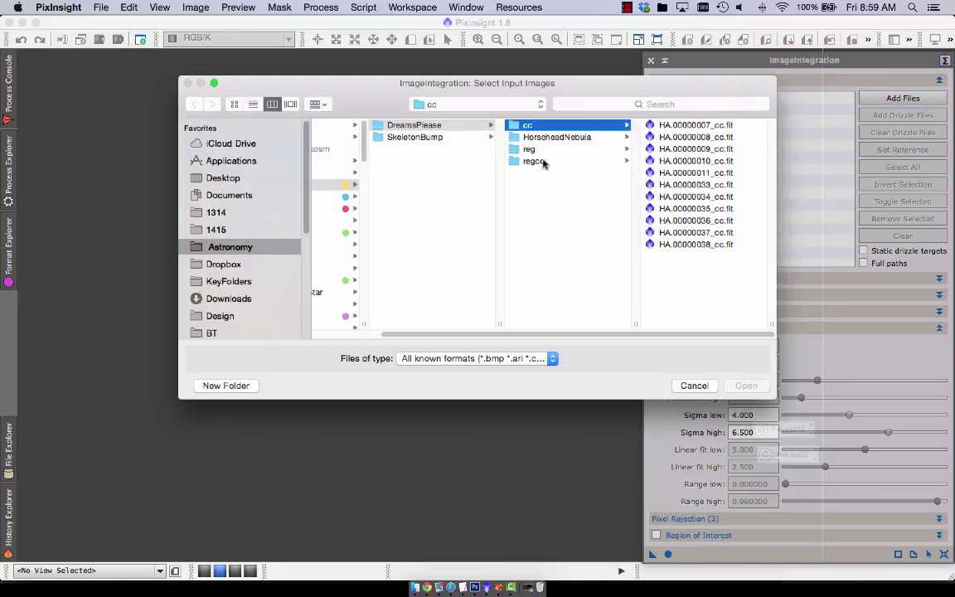
{"action": "left_click", "coordinate": [534, 161]}
{"action": "left_click", "coordinate": [697, 125]}
{"action": "left_click", "coordinate": [587, 246], "text": "shift"}
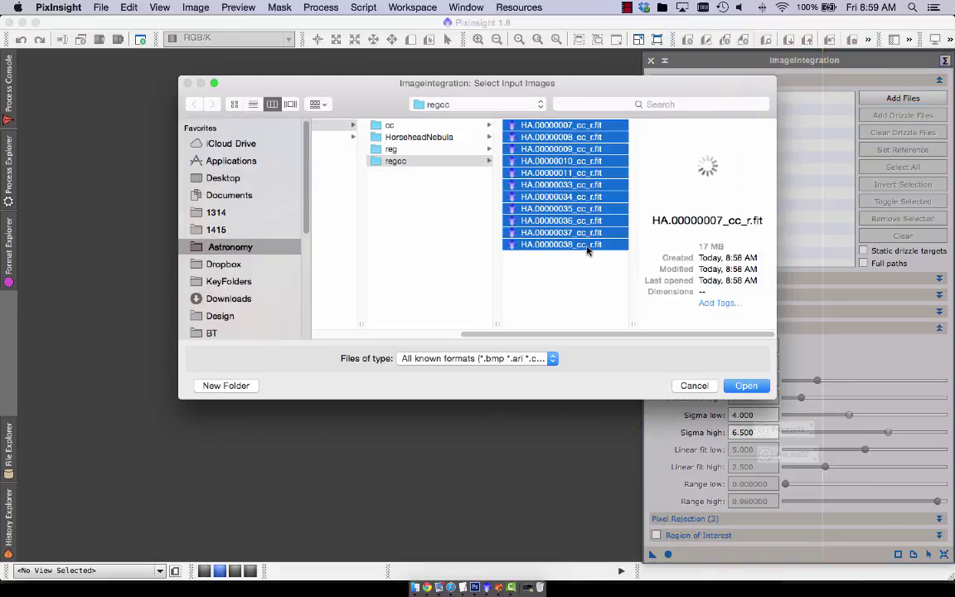
{"action": "key", "text": "Return"}
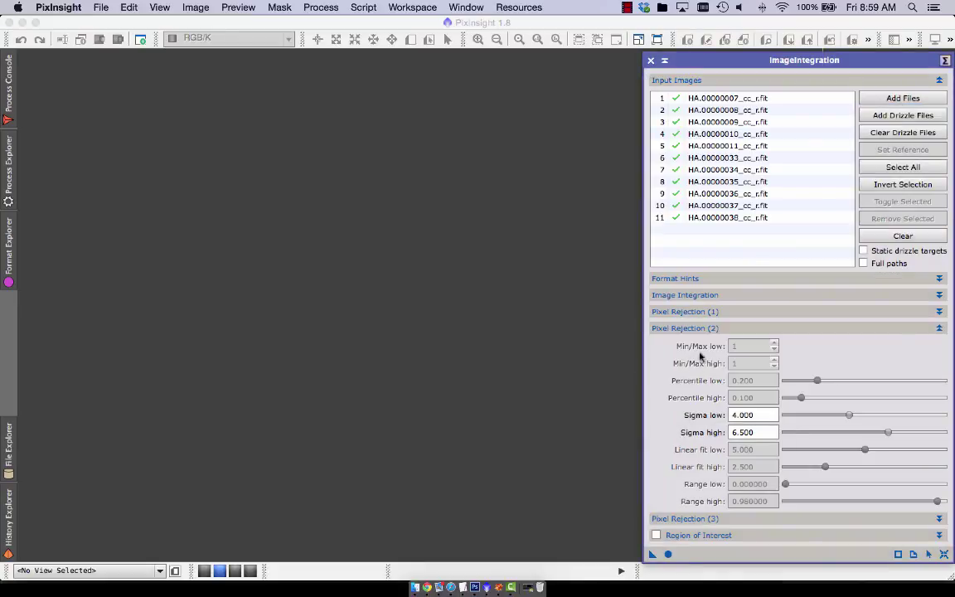
Step: Integrate the frames with Average combination and No rejection
{"action": "left_click", "coordinate": [678, 330]}
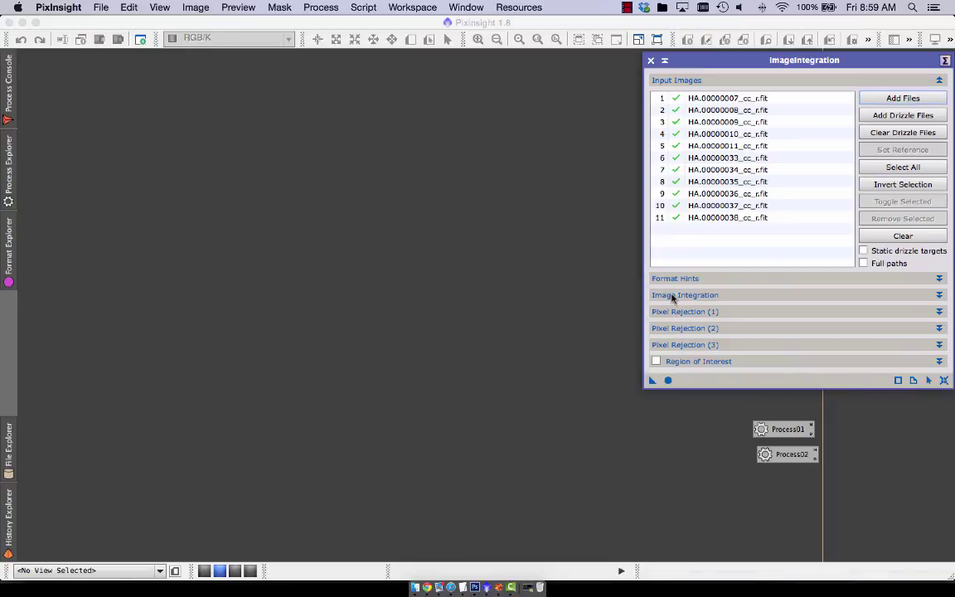
{"action": "left_click", "coordinate": [672, 296]}
{"action": "left_click", "coordinate": [762, 315]}
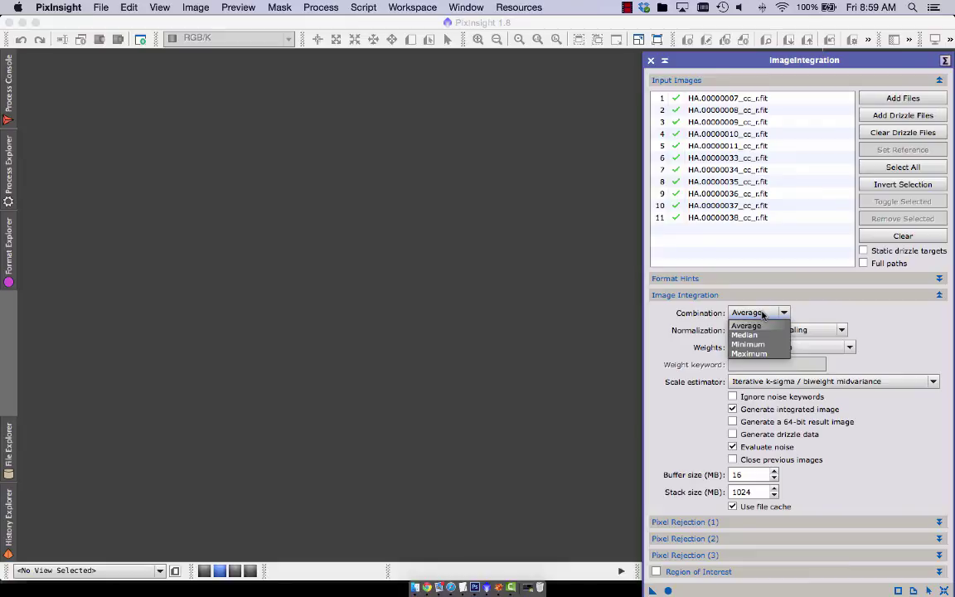
{"action": "left_click", "coordinate": [701, 292]}
{"action": "left_click", "coordinate": [701, 296]}
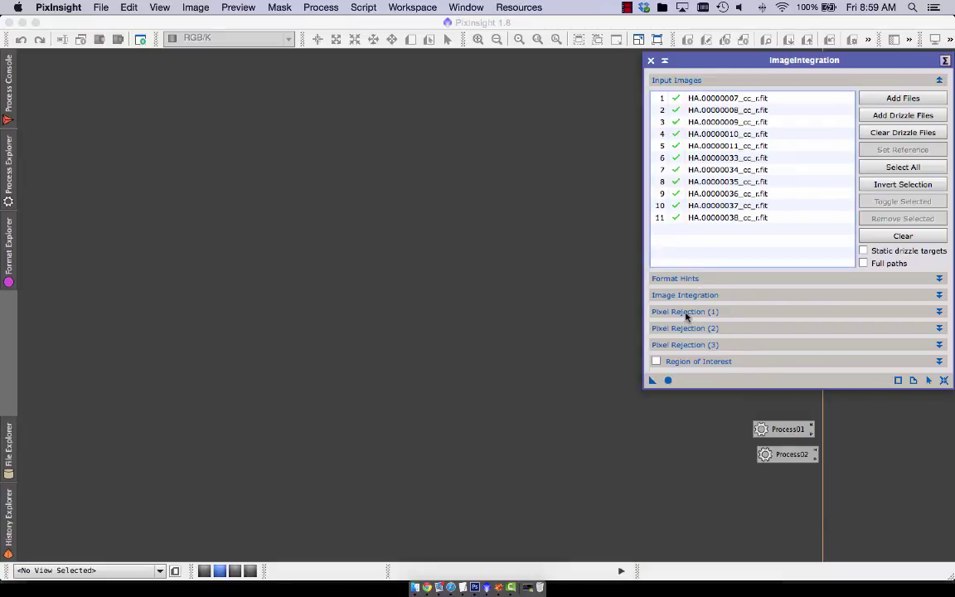
{"action": "left_click", "coordinate": [686, 311]}
{"action": "left_click", "coordinate": [788, 329]}
{"action": "left_click", "coordinate": [750, 339]}
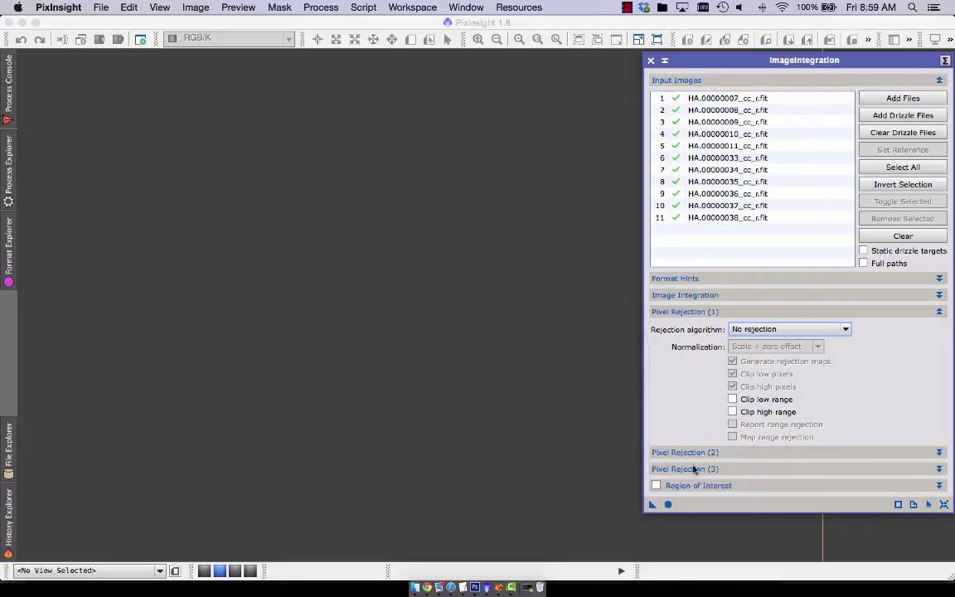
{"action": "left_click", "coordinate": [667, 505]}
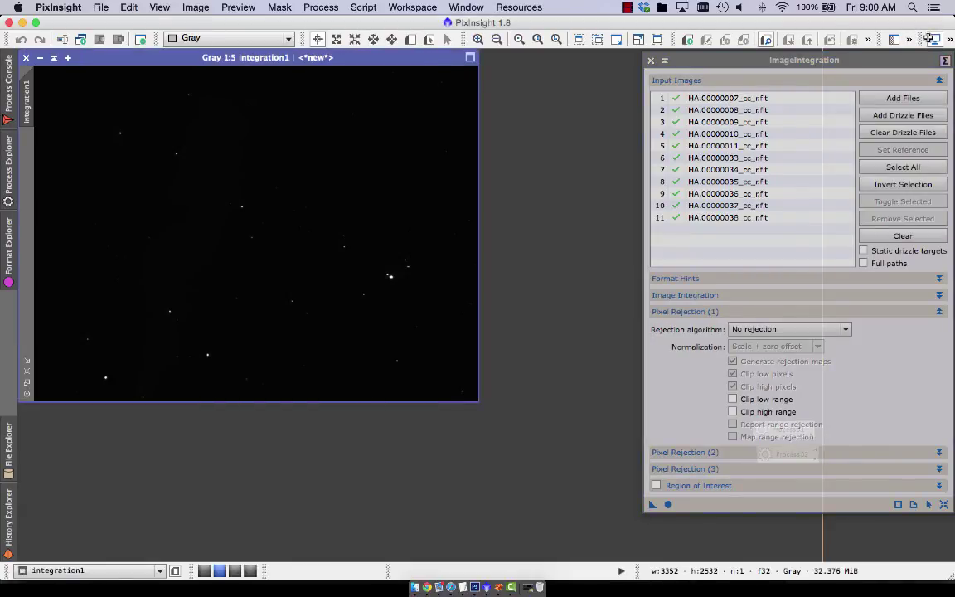
Step: Auto-stretch integration1 and zoom in closely to inspect noise and artefacts
{"action": "key", "text": "super+a"}
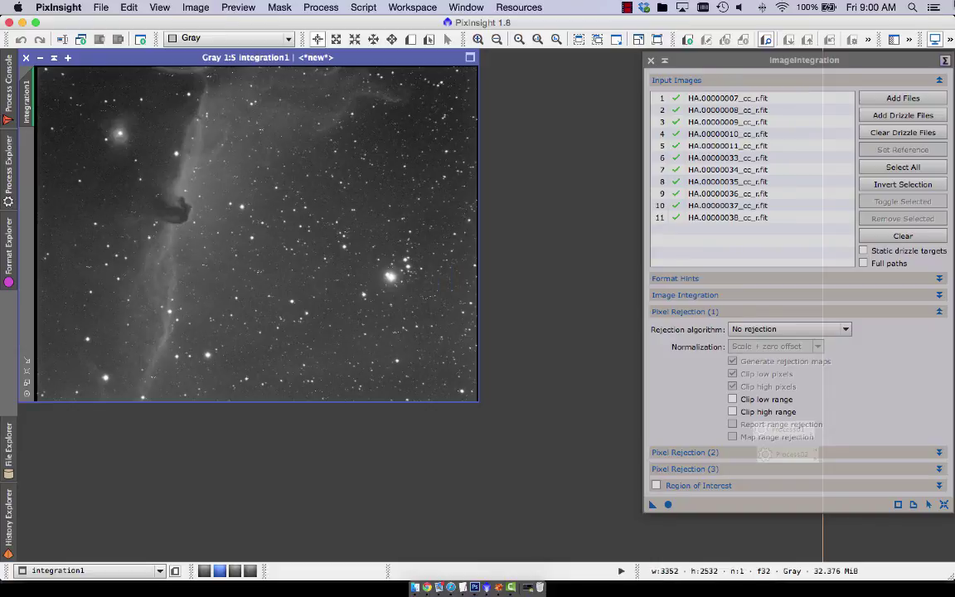
{"action": "left_click", "coordinate": [477, 38]}
{"action": "left_click", "coordinate": [478, 39]}
{"action": "left_click", "coordinate": [477, 39]}
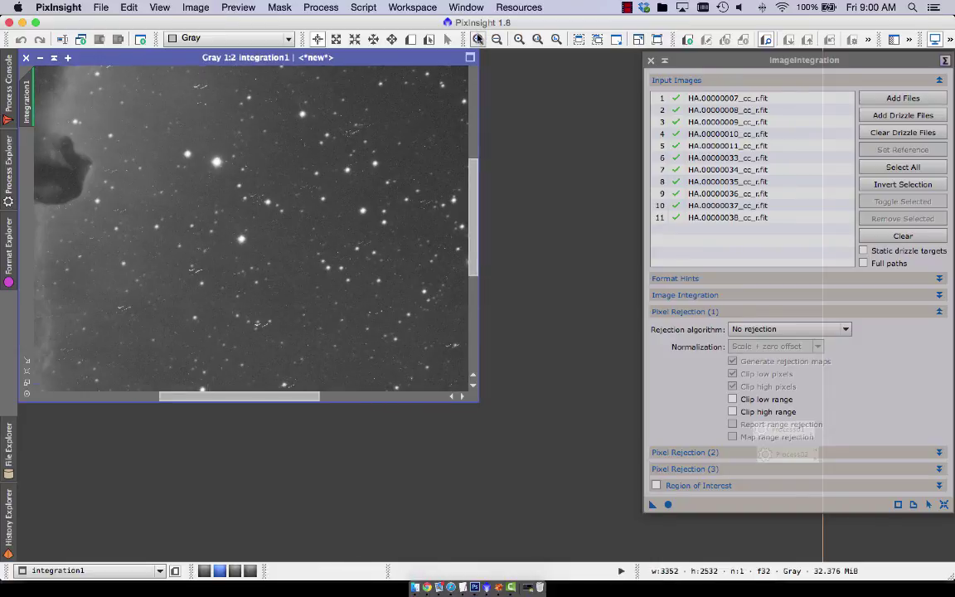
{"action": "left_click", "coordinate": [478, 39]}
{"action": "left_click", "coordinate": [478, 39]}
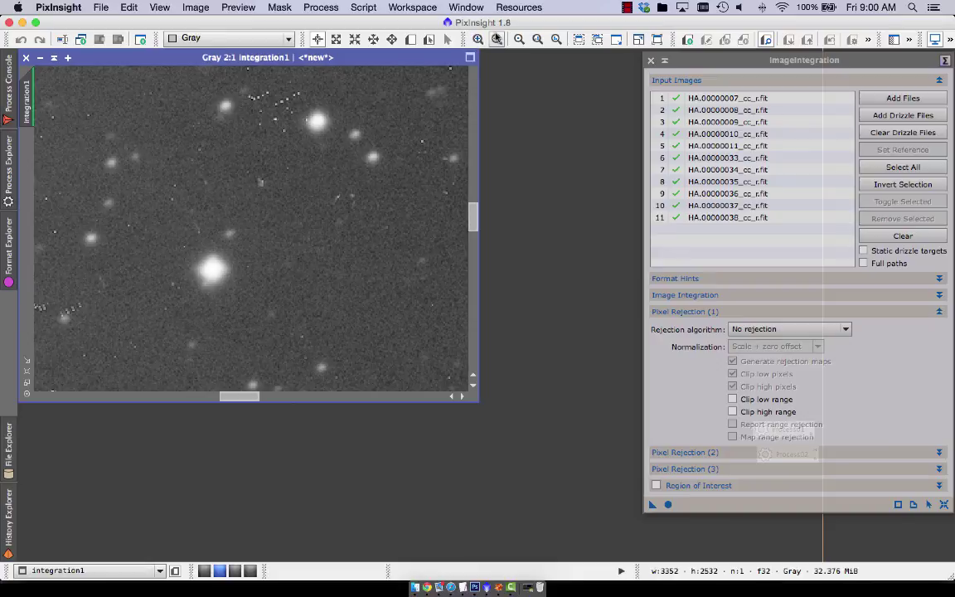
Step: Switch the rejection algorithm to Winsorized Sigma Clipping
{"action": "left_click", "coordinate": [496, 39]}
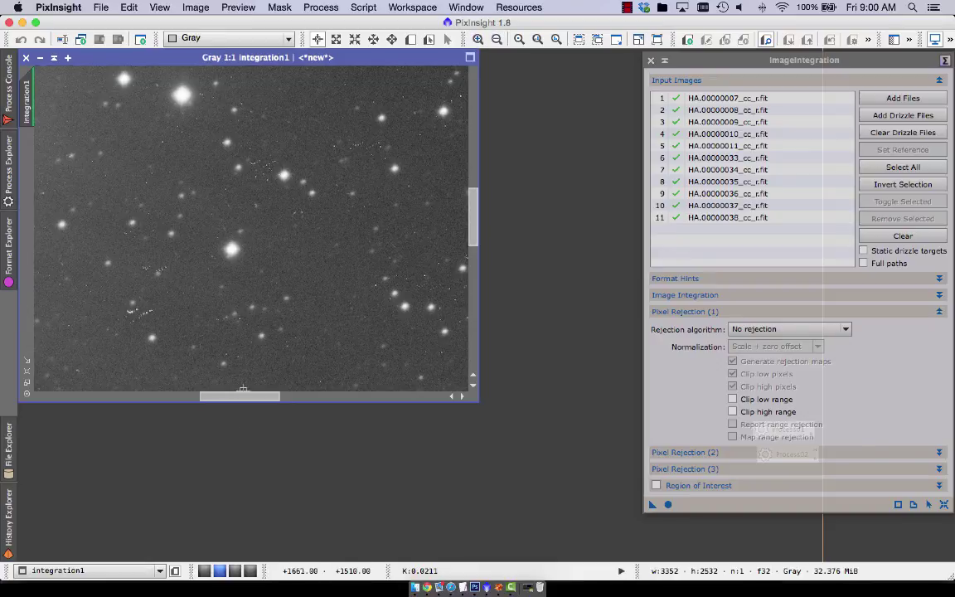
{"action": "left_click_drag", "start_coordinate": [230, 396], "coordinate": [146, 389]}
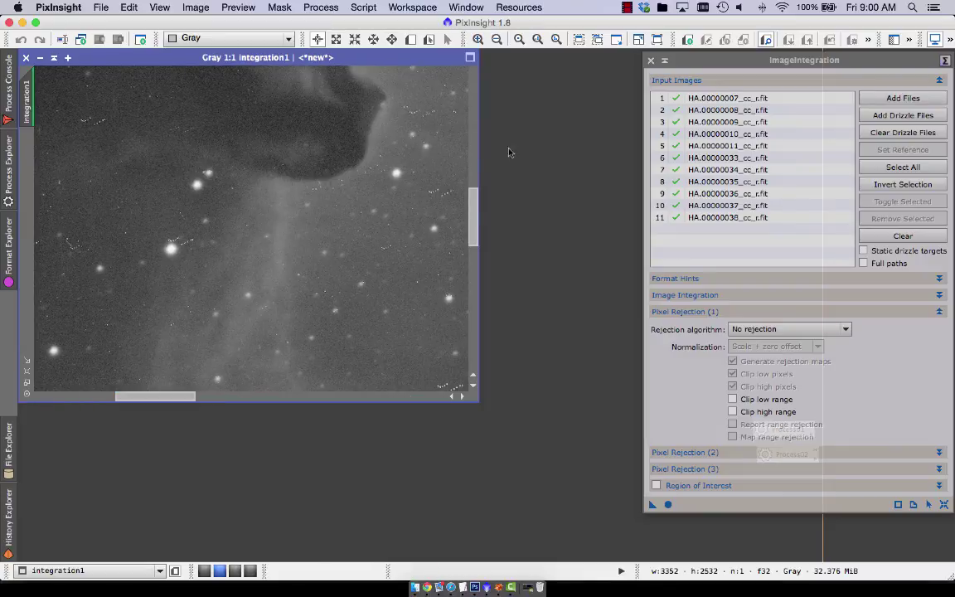
{"action": "left_click_drag", "start_coordinate": [474, 214], "coordinate": [474, 187]}
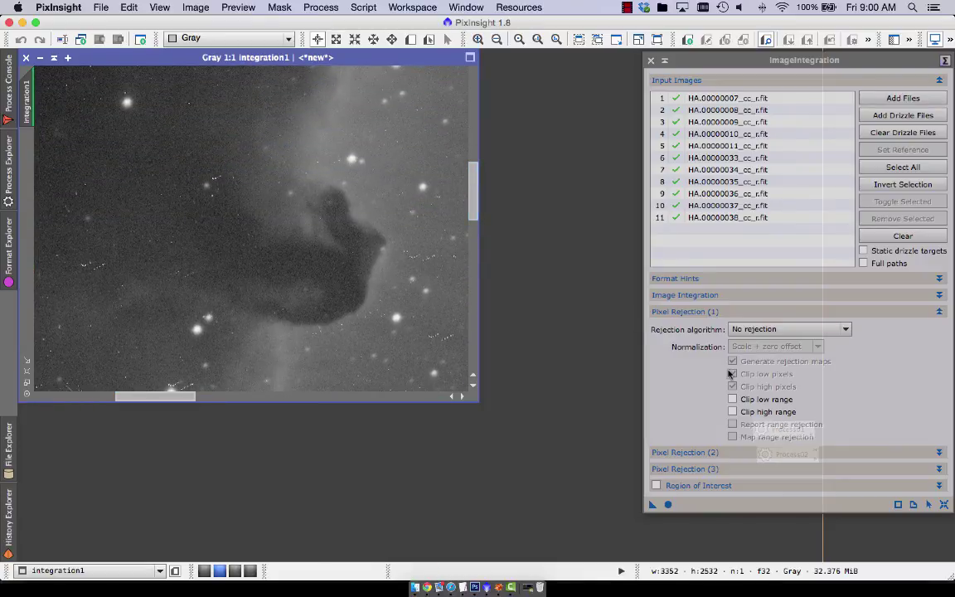
{"action": "left_click", "coordinate": [742, 331]}
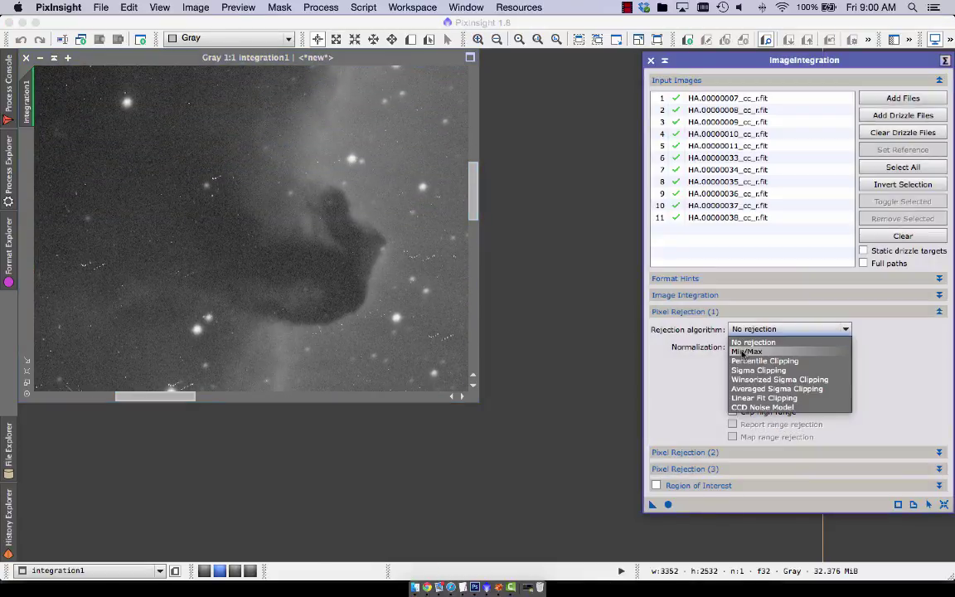
{"action": "left_click", "coordinate": [751, 383]}
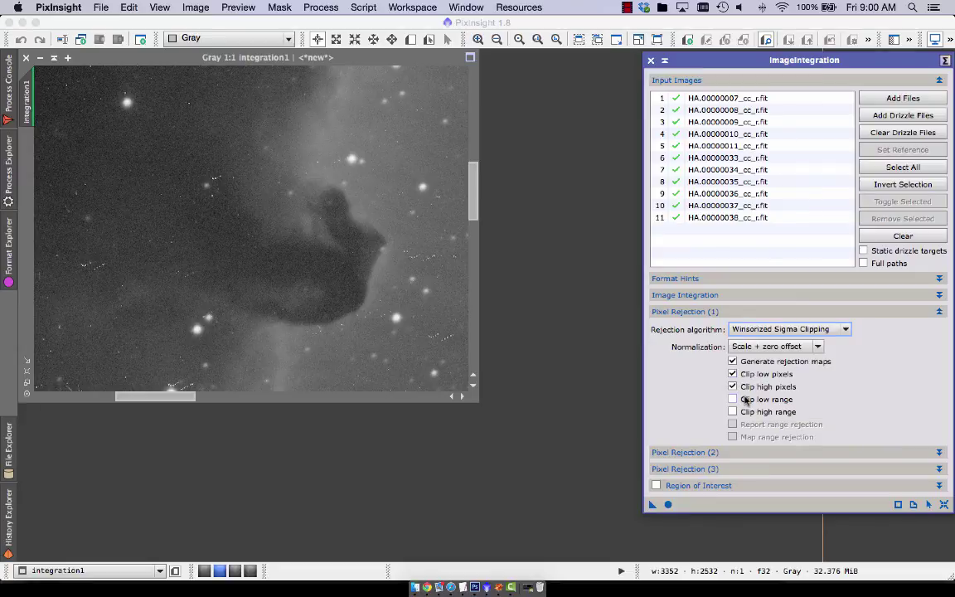
Step: Run the Winsorized integration, close both rejection maps and auto-stretch integration2
{"action": "left_click", "coordinate": [668, 506]}
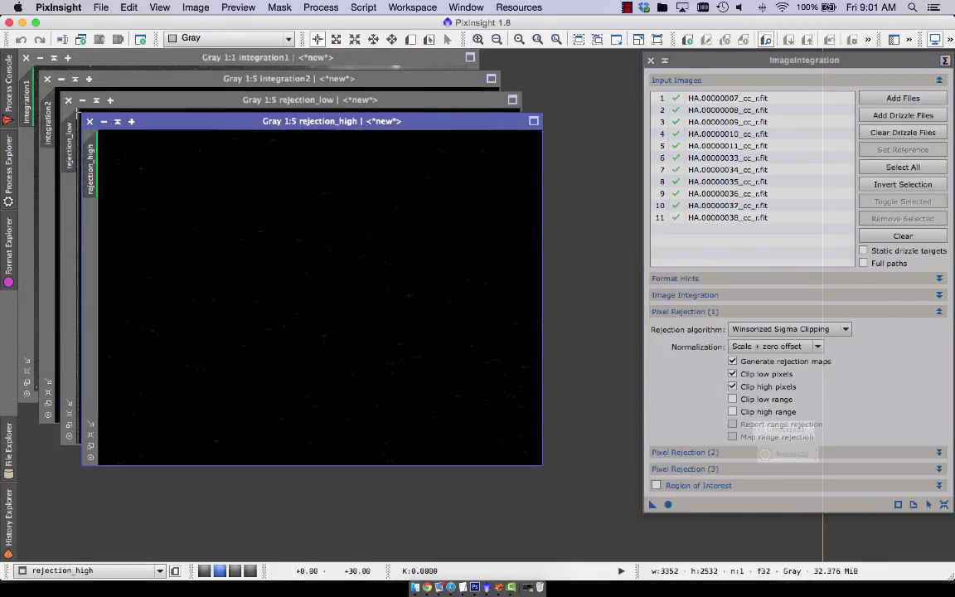
{"action": "left_click", "coordinate": [90, 122]}
{"action": "left_click", "coordinate": [68, 99]}
{"action": "key", "text": "ctrl+a"}
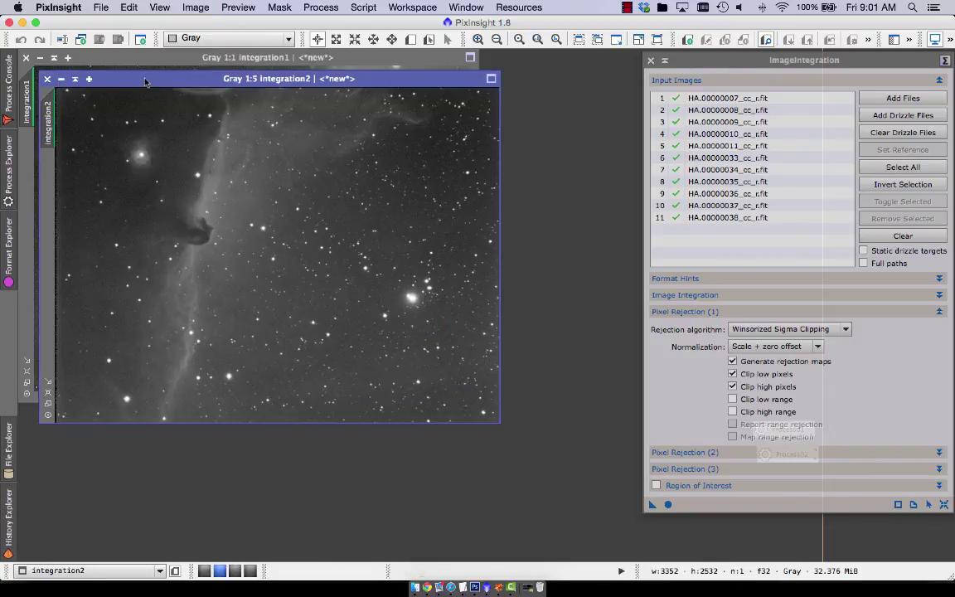
{"action": "left_click", "coordinate": [458, 7]}
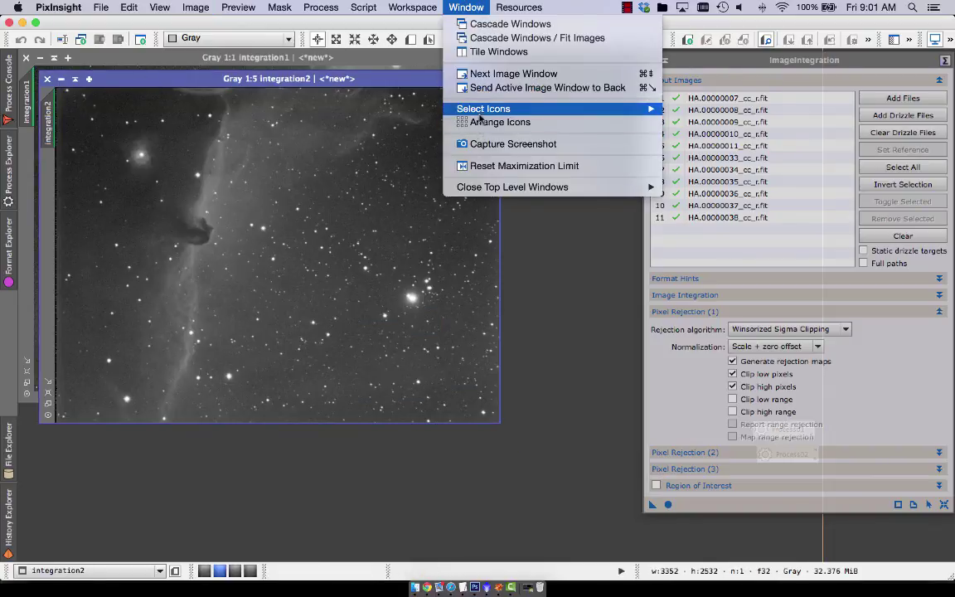
Step: Tile integration1 and integration2 and sync both views to the same nebula region
{"action": "left_click", "coordinate": [469, 51]}
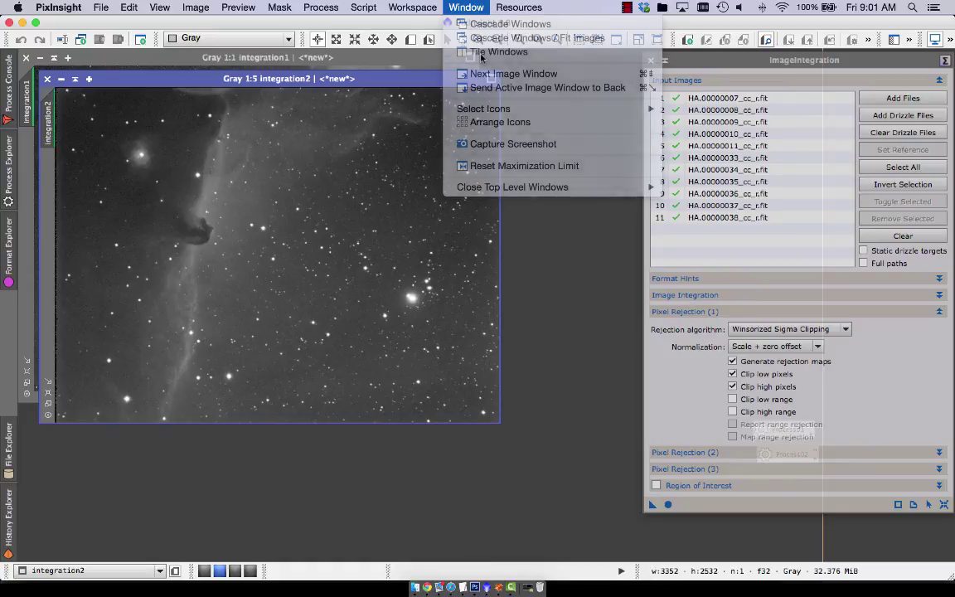
{"action": "left_click_drag", "start_coordinate": [428, 95], "coordinate": [28, 98]}
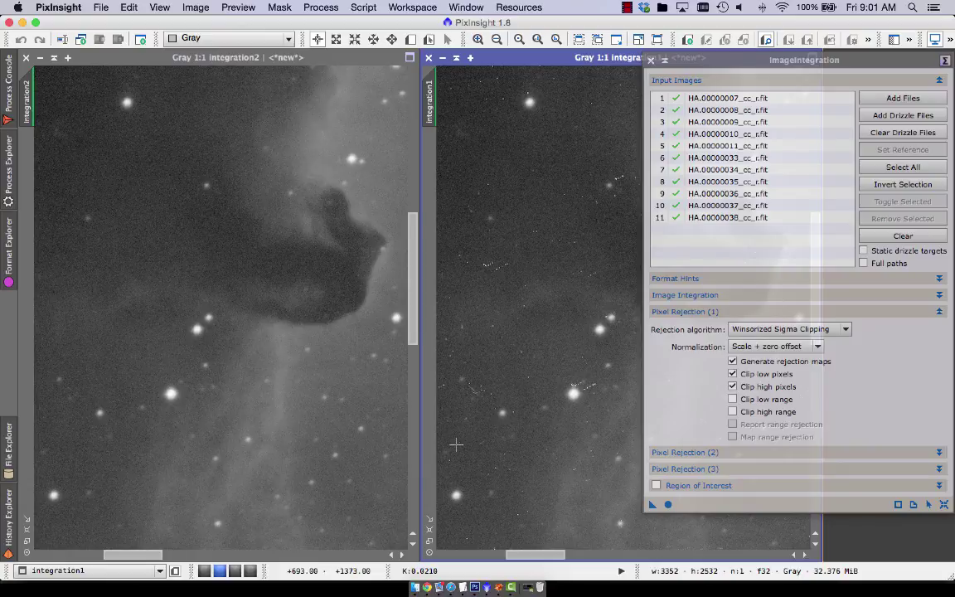
{"action": "left_click_drag", "start_coordinate": [156, 553], "coordinate": [182, 554]}
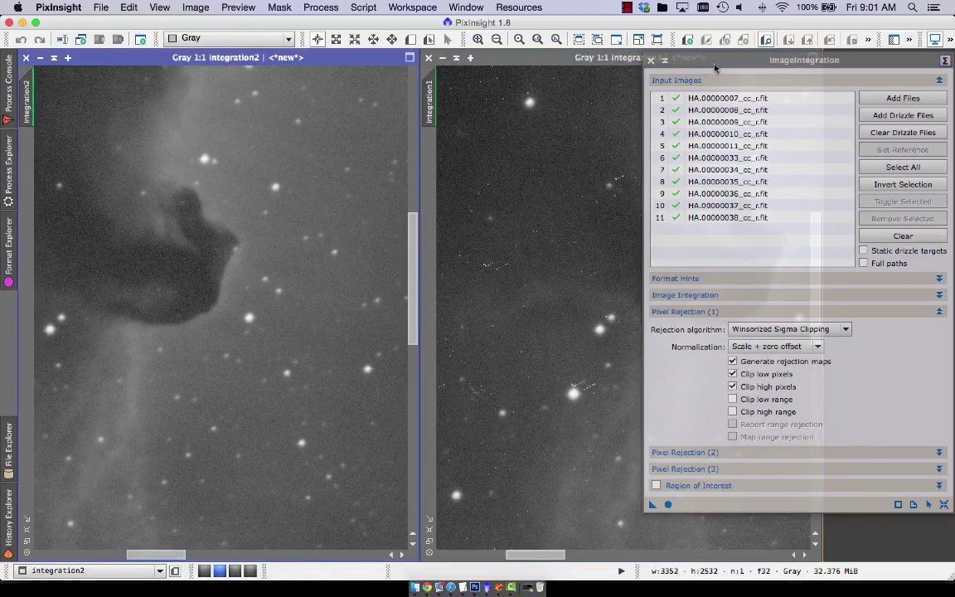
{"action": "left_click_drag", "start_coordinate": [714, 68], "coordinate": [948, 70]}
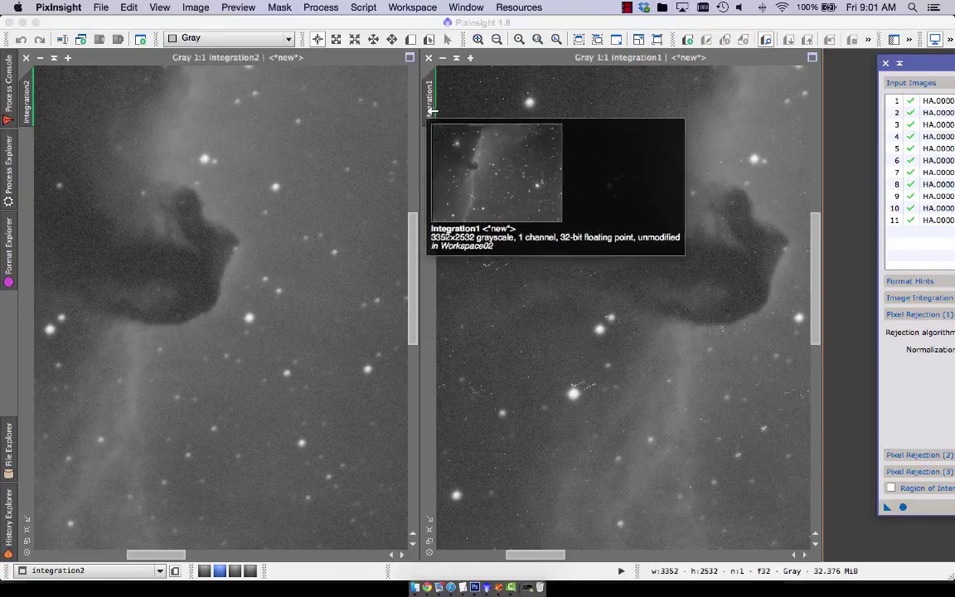
{"action": "left_click_drag", "start_coordinate": [433, 120], "coordinate": [33, 106]}
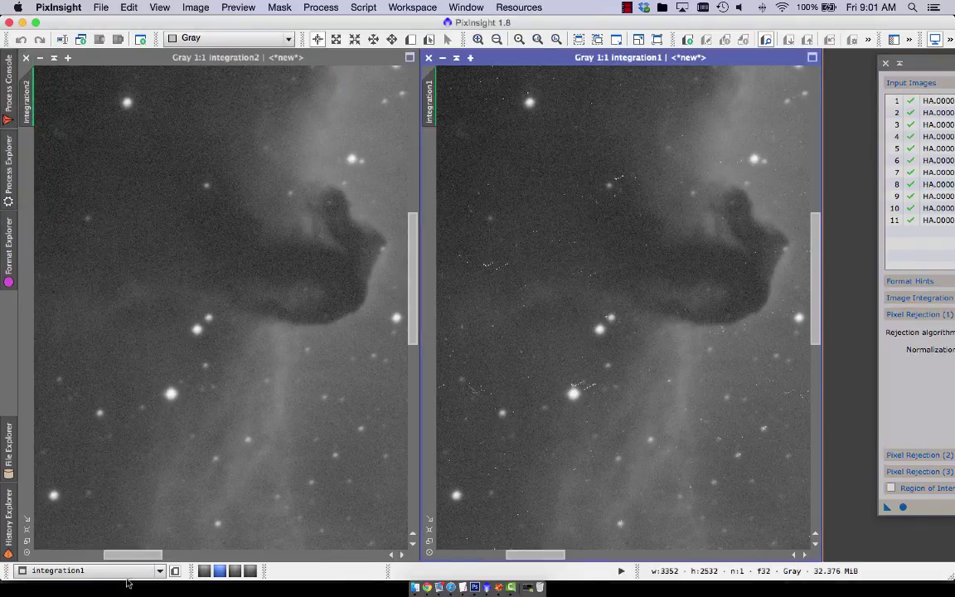
{"action": "mouse_move", "coordinate": [129, 555]}
{"action": "left_mouse_down"}
{"action": "mouse_move", "coordinate": [179, 557]}
{"action": "mouse_move", "coordinate": [132, 560]}
{"action": "left_mouse_up"}
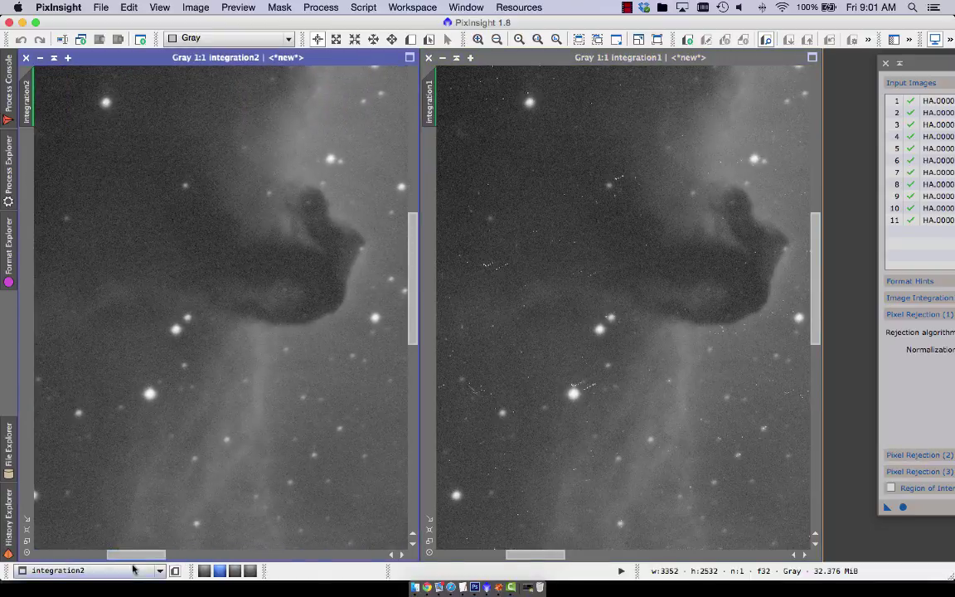
{"action": "left_click_drag", "start_coordinate": [411, 255], "coordinate": [412, 378]}
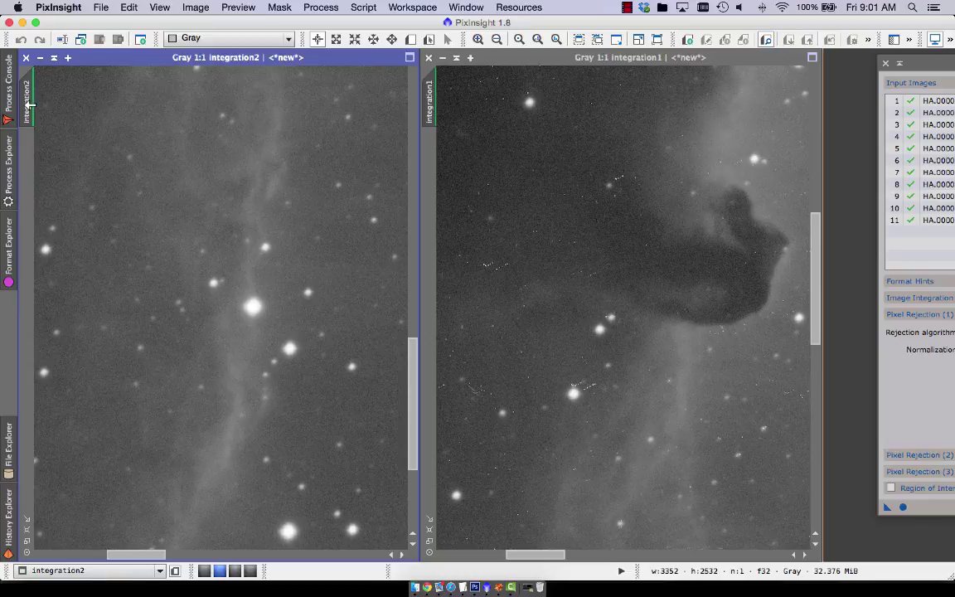
{"action": "left_click_drag", "start_coordinate": [29, 104], "coordinate": [437, 108]}
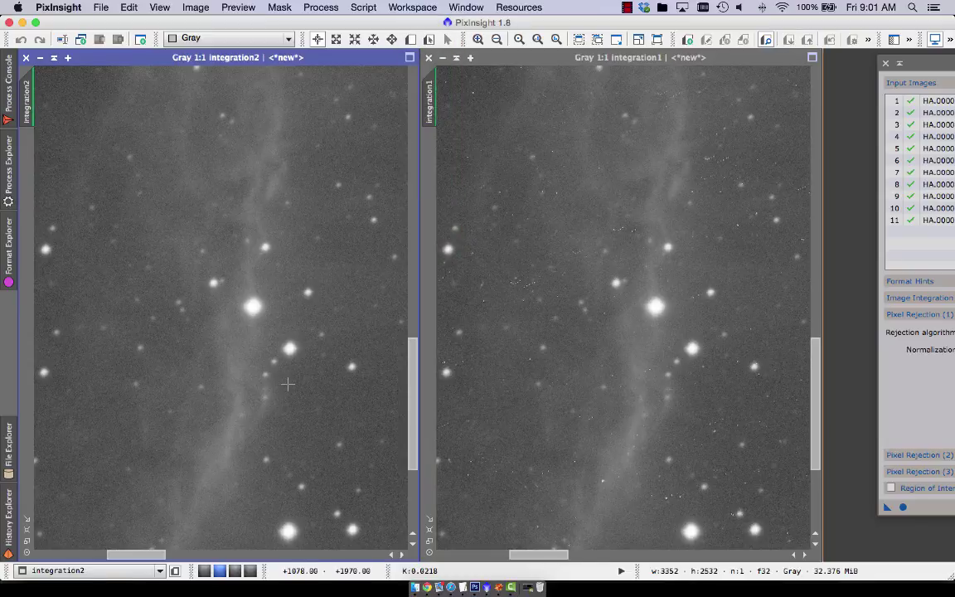
{"action": "left_click", "coordinate": [8, 97]}
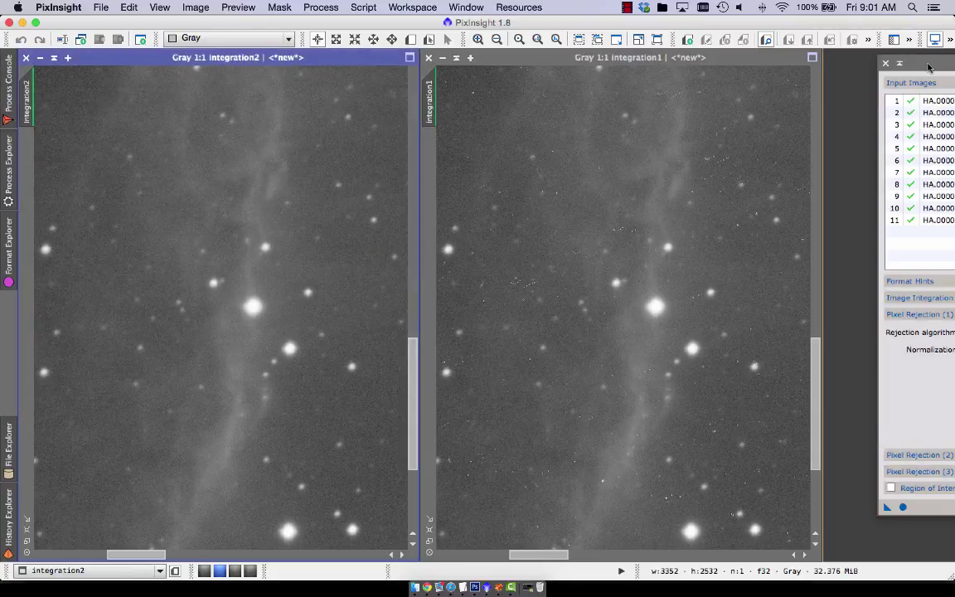
{"action": "left_click_drag", "start_coordinate": [929, 64], "coordinate": [693, 66]}
Step: Show Pixel Rejection (2) with Sigma low 4.000 and high 6.500, collapsing Pixel Rejection (1)
{"action": "left_click", "coordinate": [665, 455]}
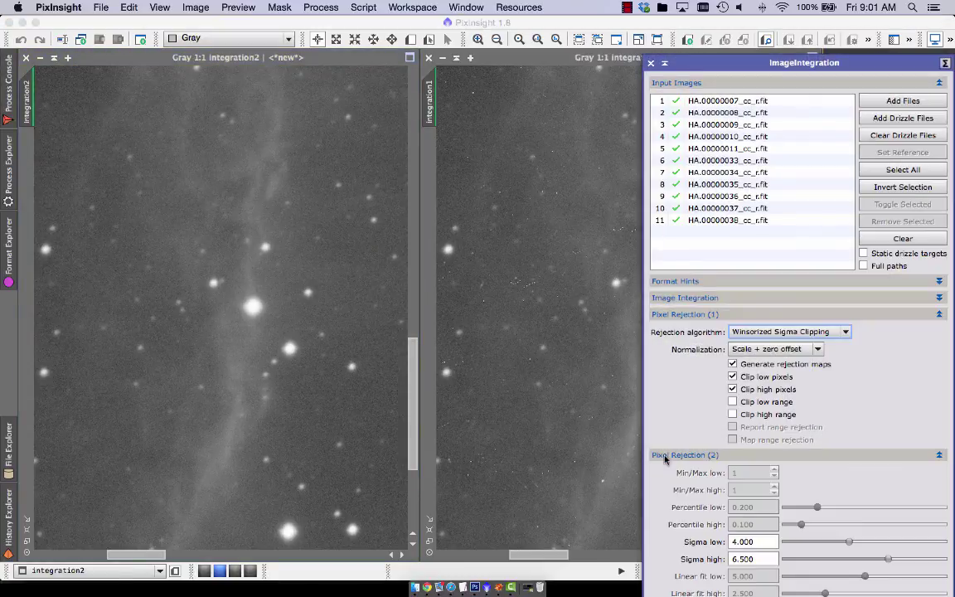
{"action": "left_click", "coordinate": [683, 313]}
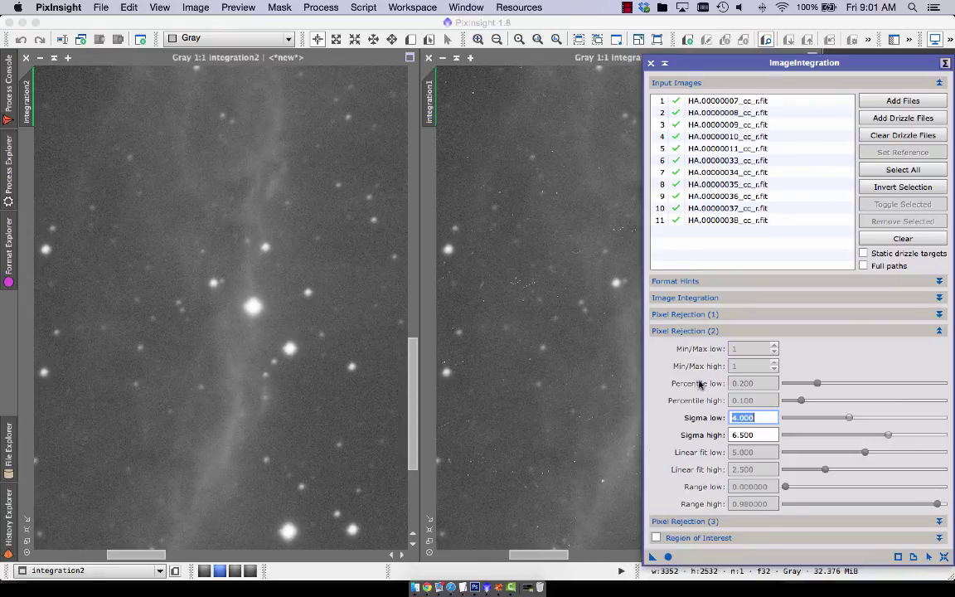